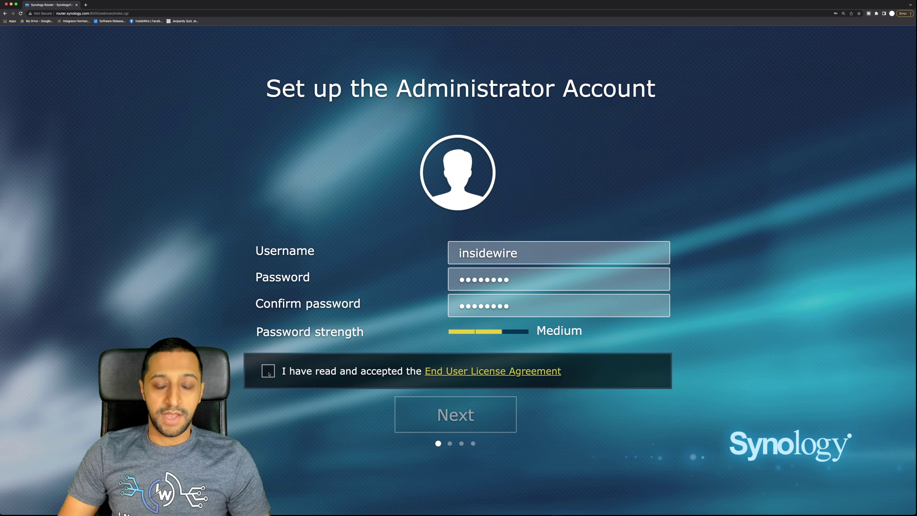
Accept the End User License Agreement and submit the administrator account setup.
{"action": "left_click", "coordinate": [268, 372]}
{"action": "left_click", "coordinate": [407, 415]}
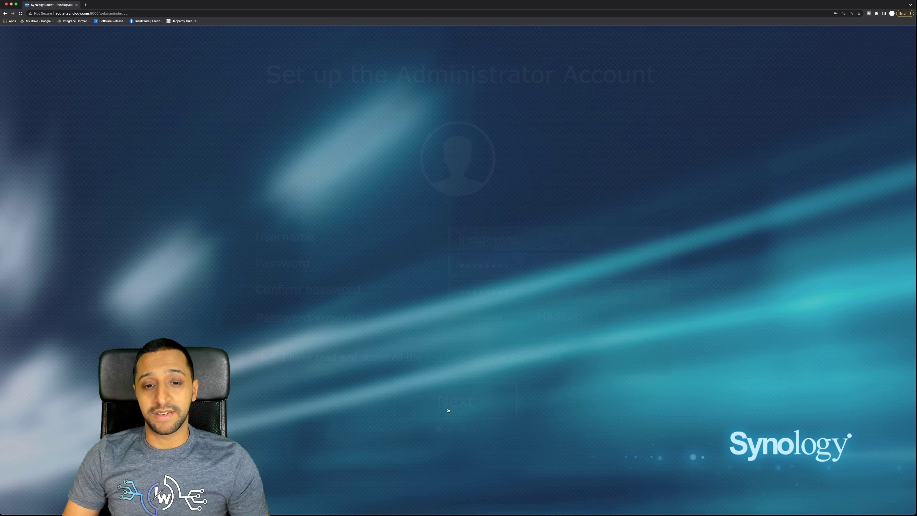
Name the Wi-Fi network IWTEST1, then enter and confirm its Wi-Fi password.
{"action": "left_click", "coordinate": [483, 243]}
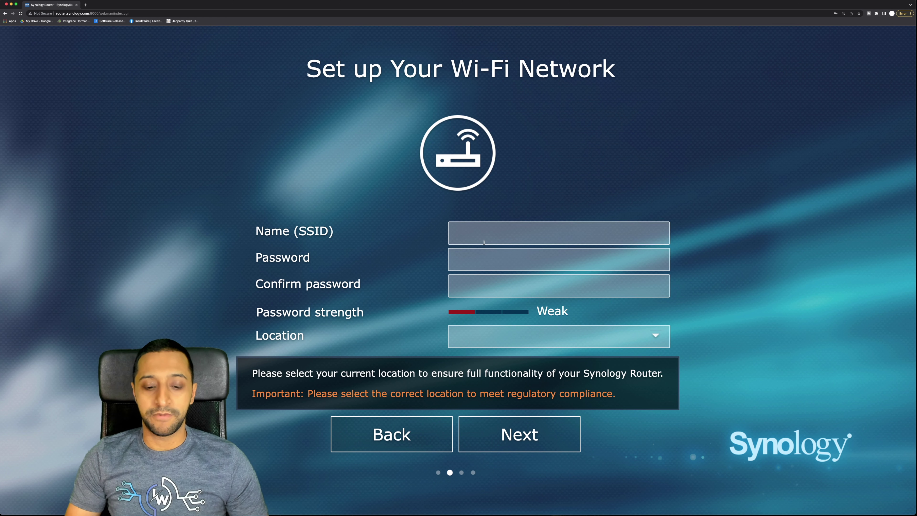
{"action": "type", "text": "IWI"}
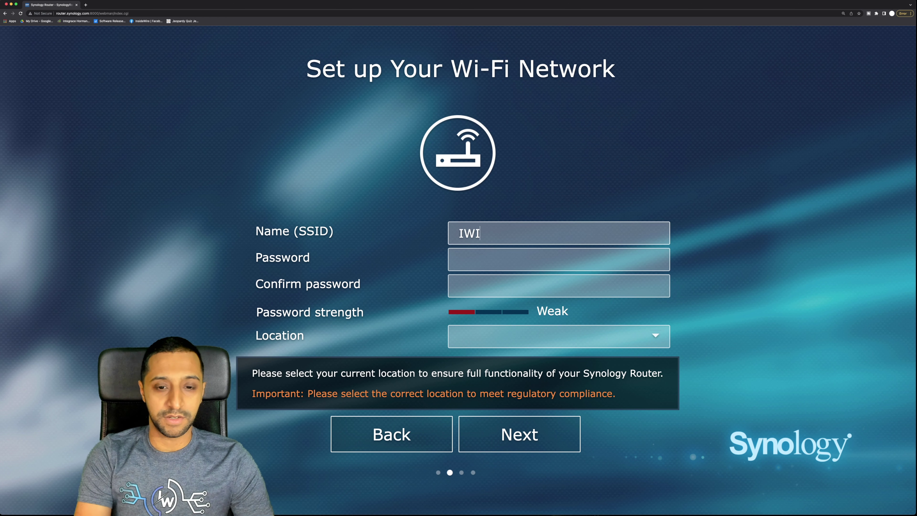
{"action": "key", "text": "BackSpace"}
{"action": "type", "text": "TEST1"}
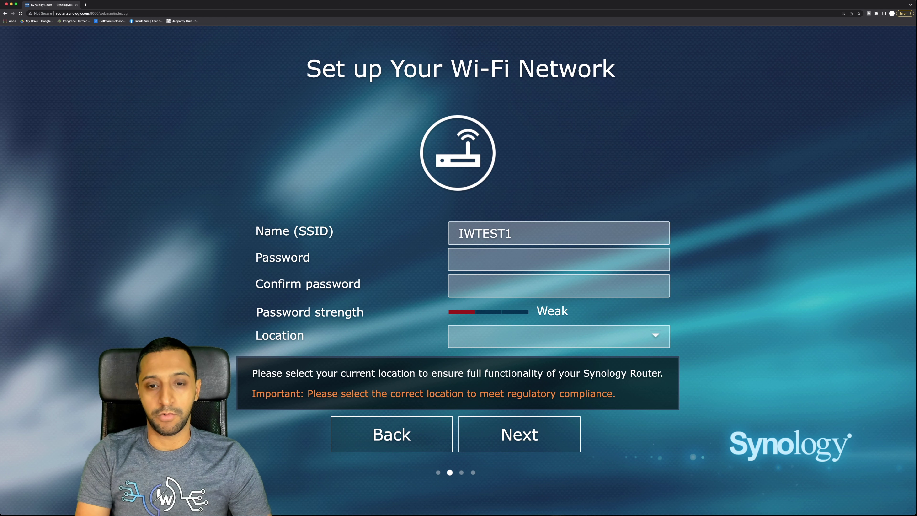
{"action": "type", "text": "********"}
{"action": "key", "text": "BackSpace"}
{"action": "key", "text": "BackSpace"}
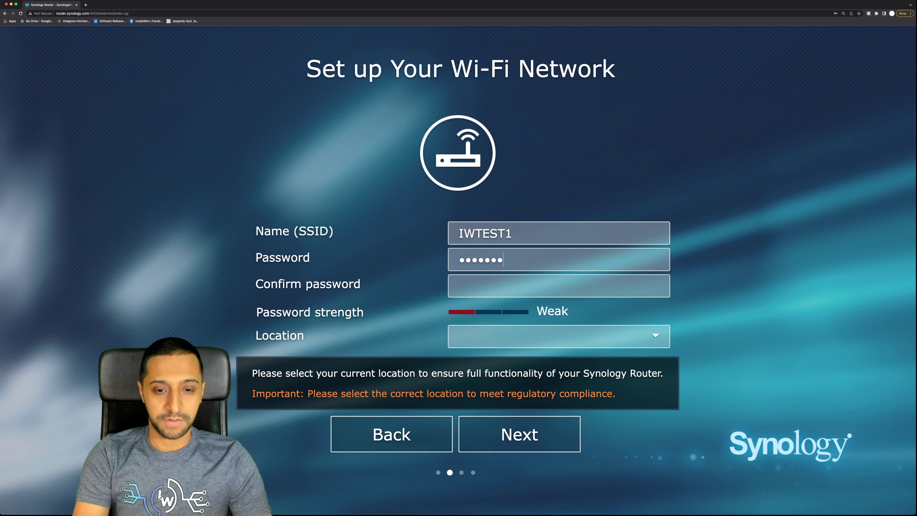
Set the router's location to United Kingdom and proceed to the operation mode setup.
{"action": "left_click", "coordinate": [474, 342]}
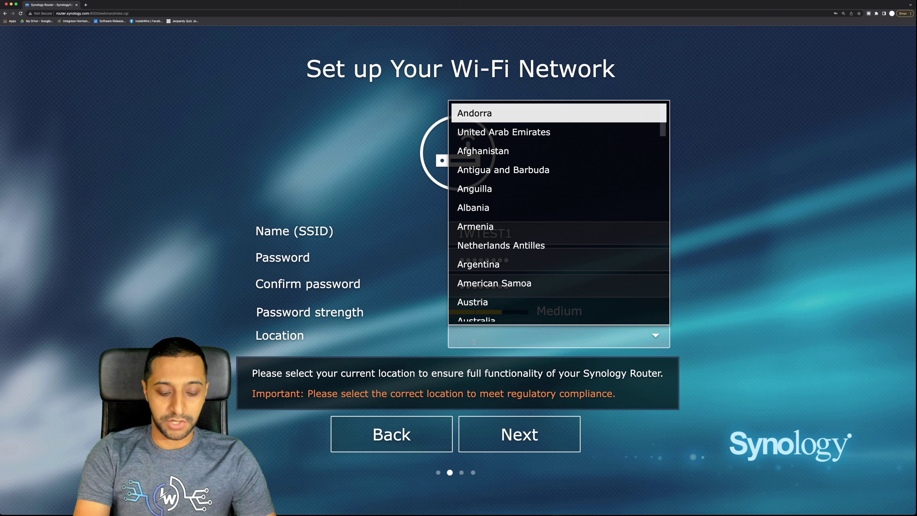
{"action": "type", "text": "uni"}
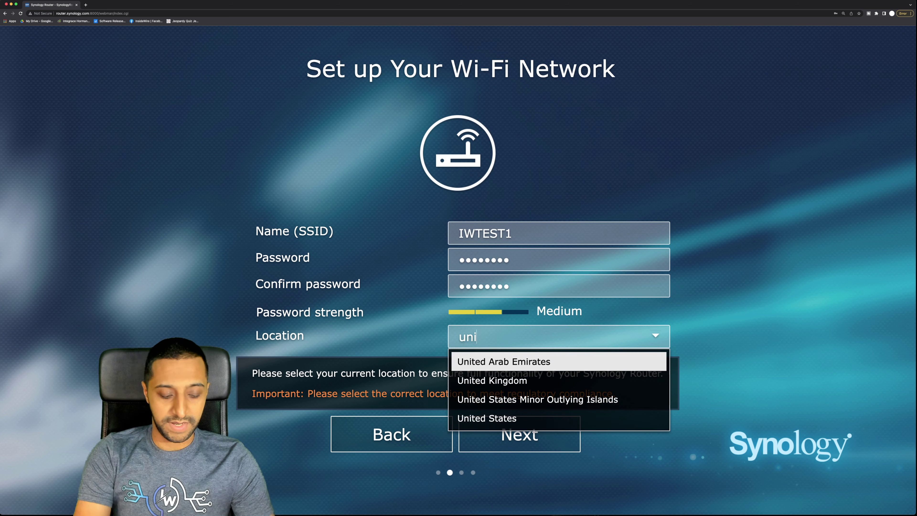
{"action": "left_click", "coordinate": [482, 378]}
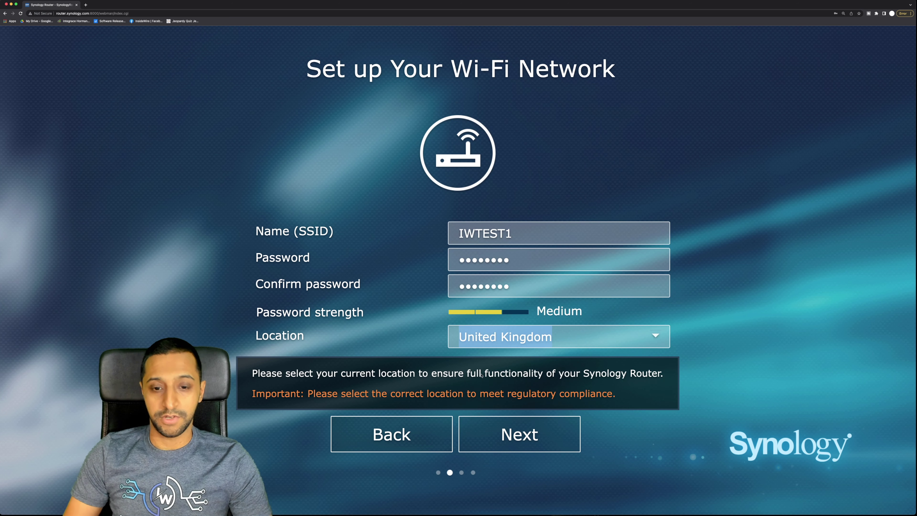
{"action": "left_click", "coordinate": [514, 430]}
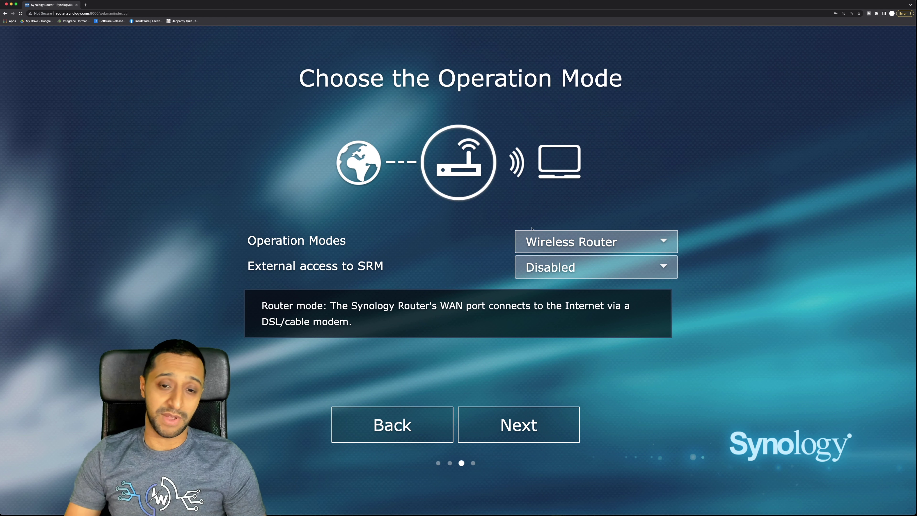
Keep Wireless Router as the operation mode and set external access to SRM to Enabled.
{"action": "left_click", "coordinate": [547, 241]}
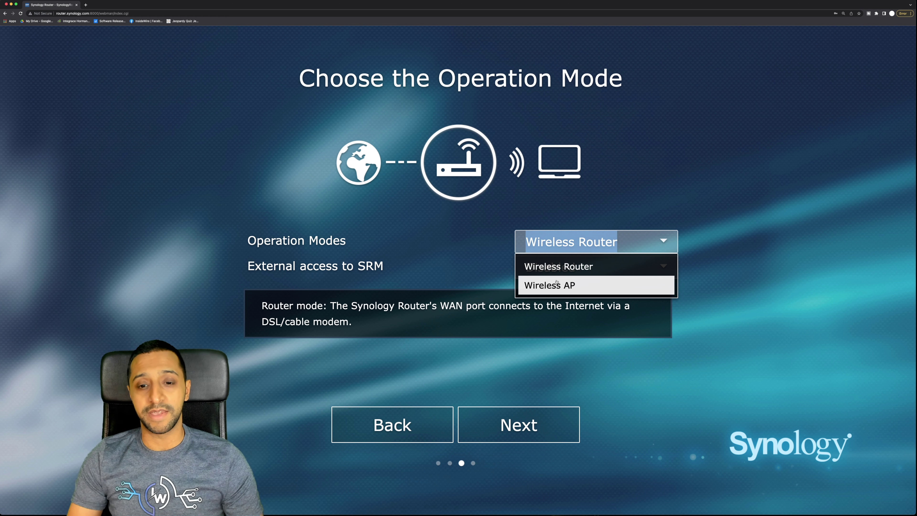
{"action": "left_click", "coordinate": [296, 268]}
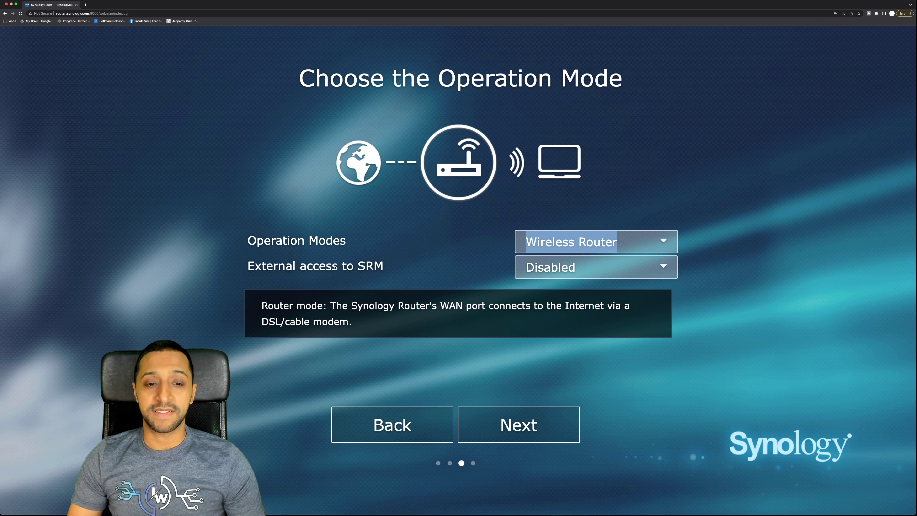
{"action": "left_click", "coordinate": [521, 275]}
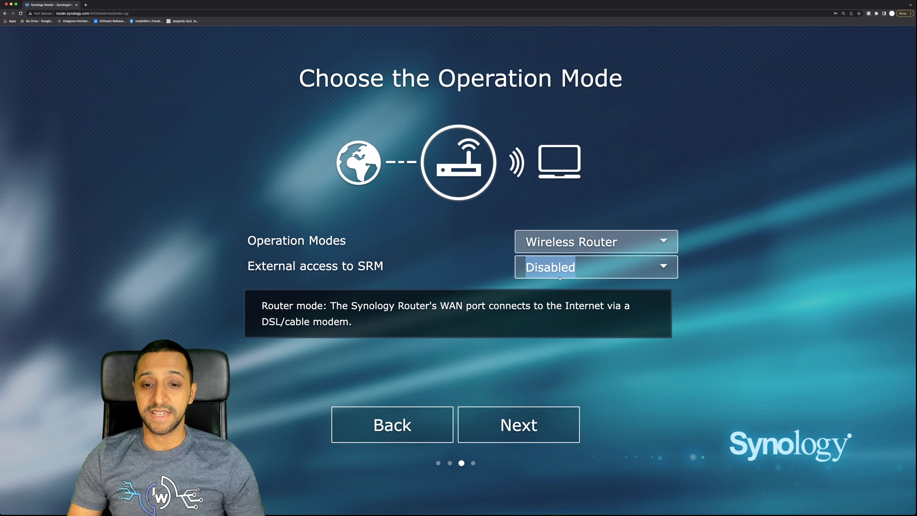
{"action": "left_click", "coordinate": [549, 292]}
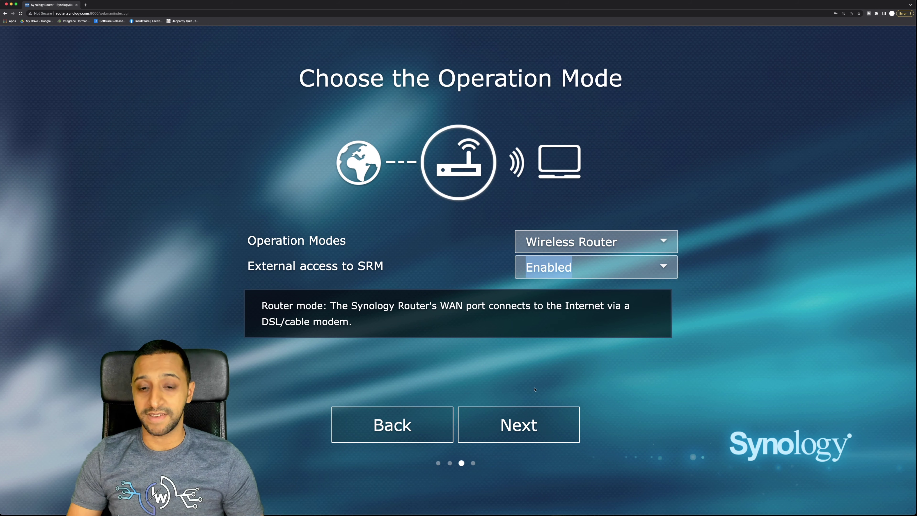
{"action": "left_click", "coordinate": [538, 424]}
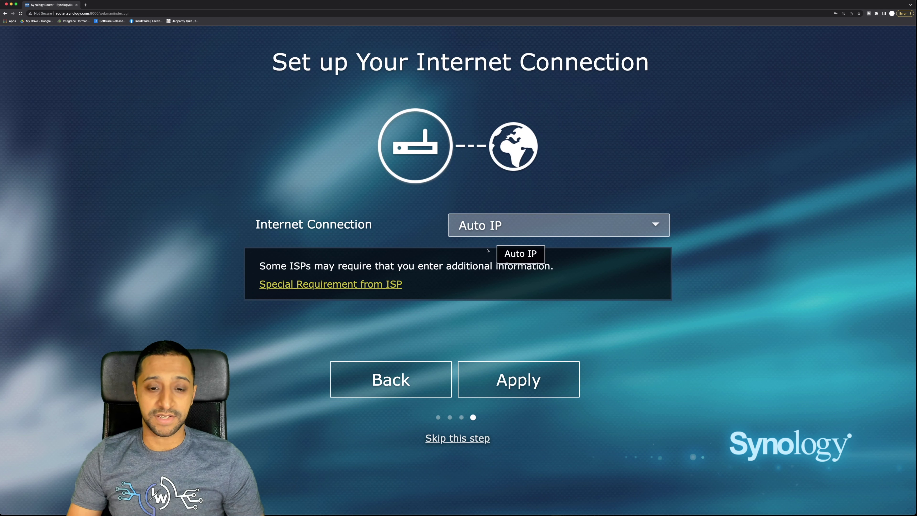
Apply the Auto IP internet connection and enter the router's management desktop, dismissing the welcome tour.
{"action": "left_click", "coordinate": [514, 378]}
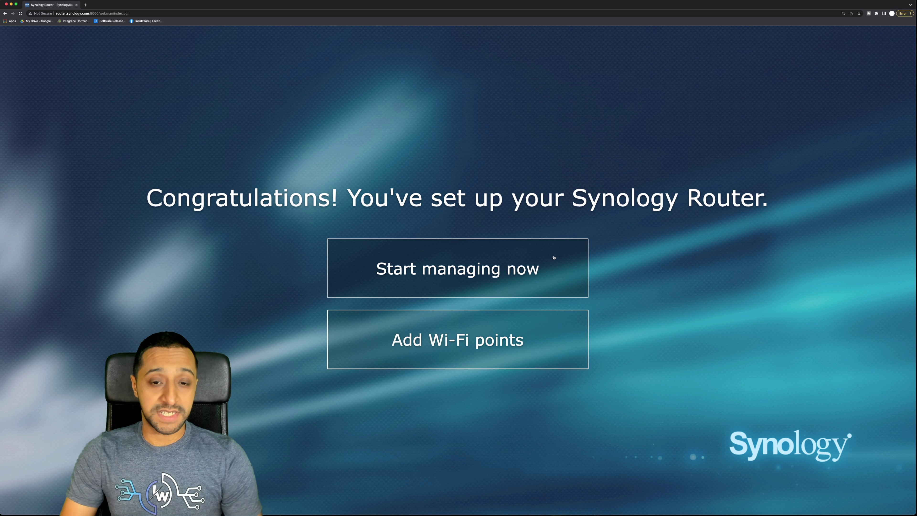
{"action": "left_click", "coordinate": [513, 268]}
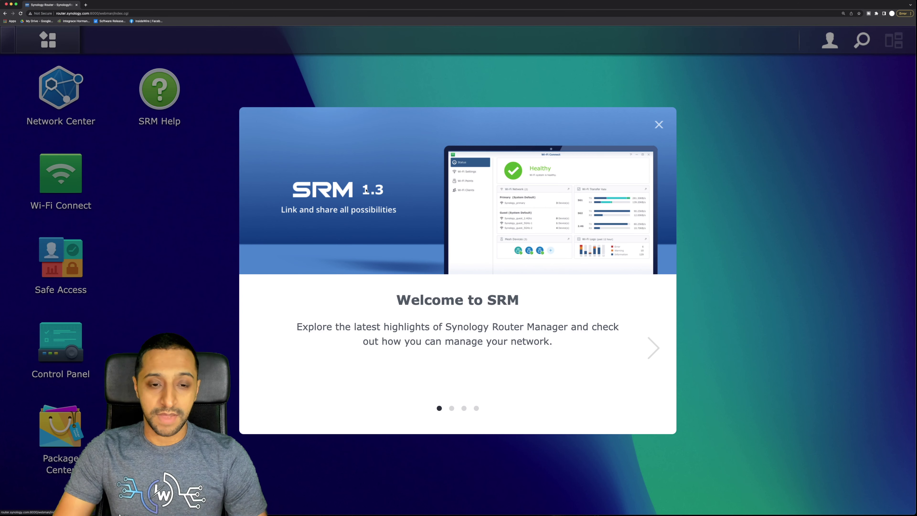
{"action": "key", "text": "Escape"}
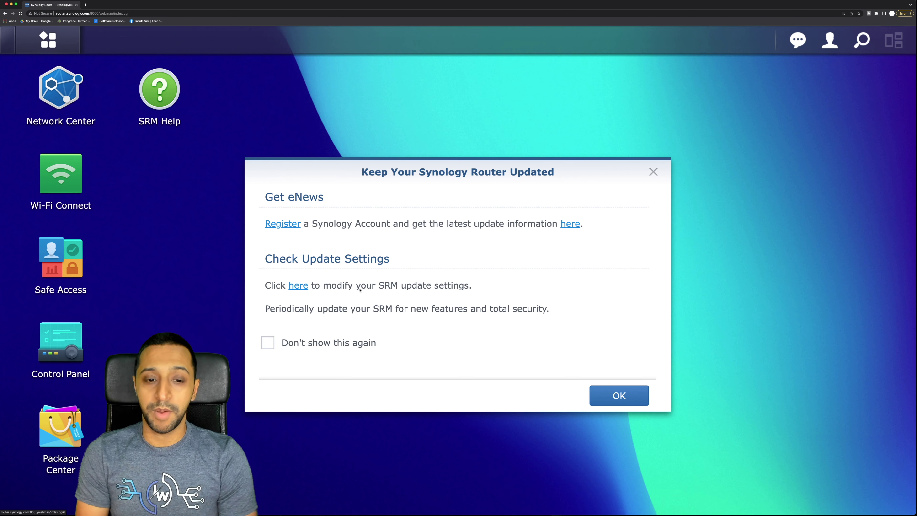
Configure the SRM update settings to check for updates automatically with the Download SRM updates only option.
{"action": "left_click", "coordinate": [307, 283]}
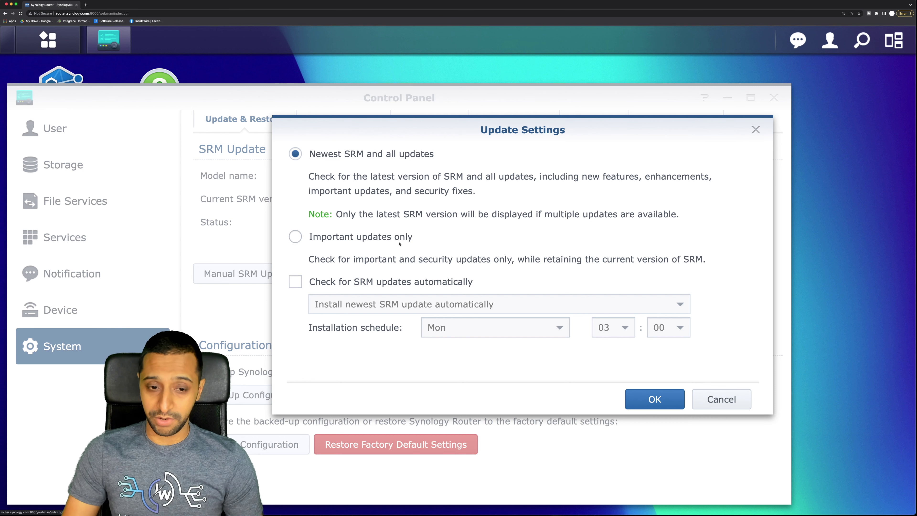
{"action": "left_click", "coordinate": [397, 282]}
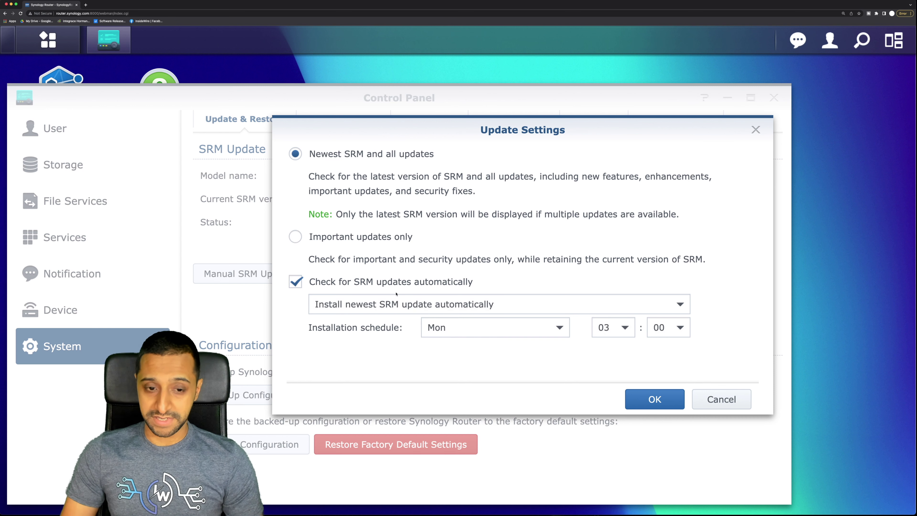
{"action": "left_click", "coordinate": [404, 308]}
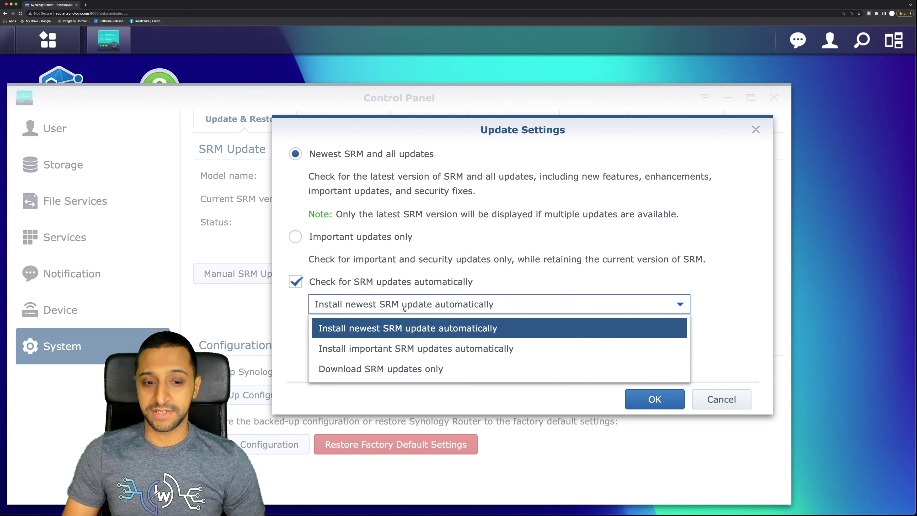
{"action": "left_click", "coordinate": [397, 367]}
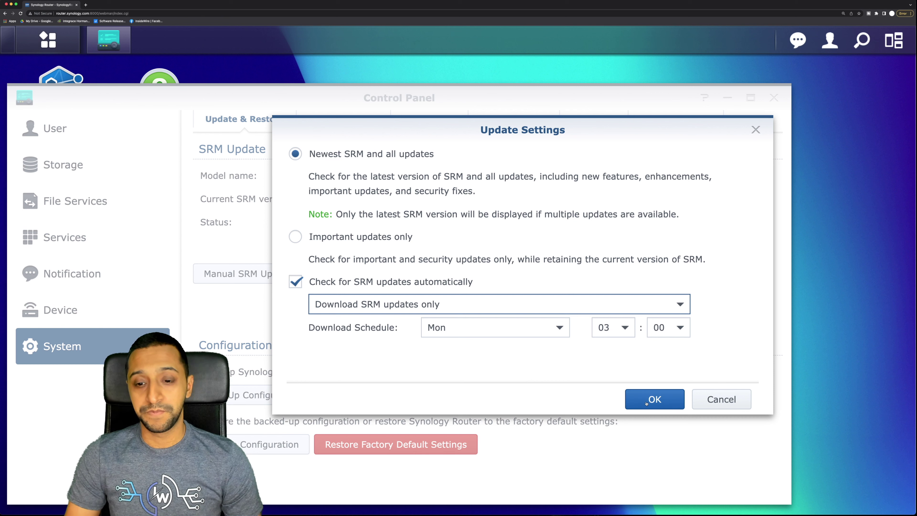
{"action": "left_click", "coordinate": [654, 399]}
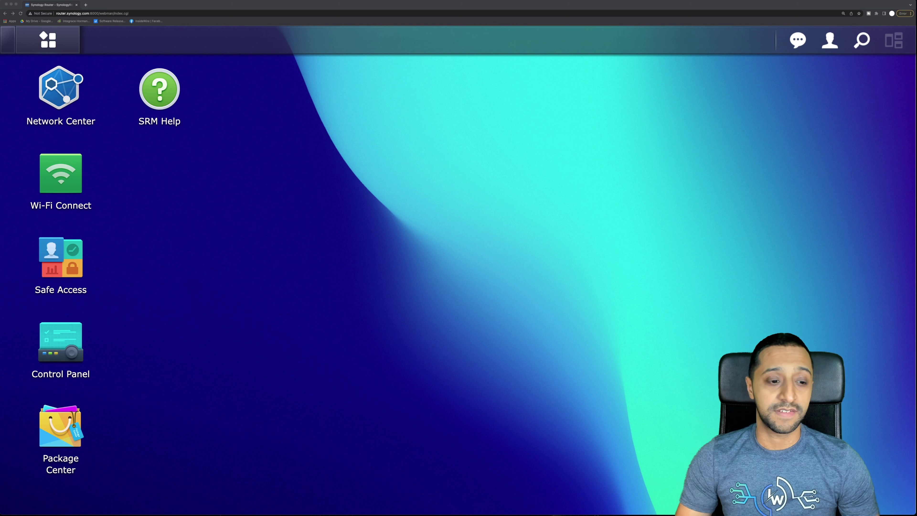
Accept the Package Center's terms of service and view its beta packages.
{"action": "left_click", "coordinate": [48, 40]}
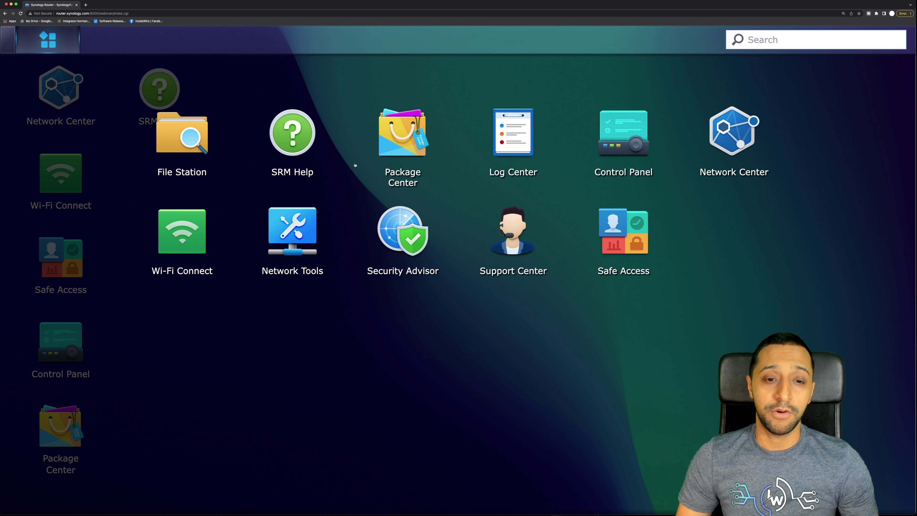
{"action": "left_click", "coordinate": [389, 149]}
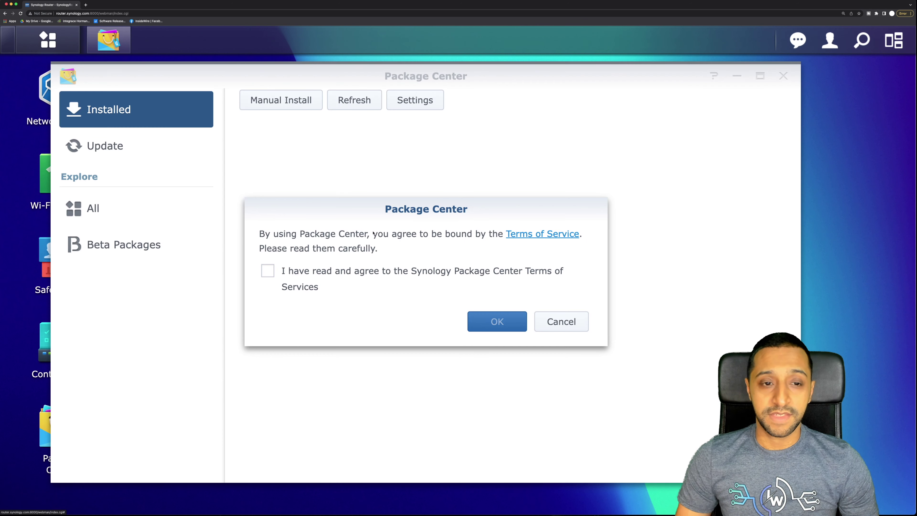
{"action": "left_click", "coordinate": [268, 270]}
{"action": "left_click", "coordinate": [497, 321]}
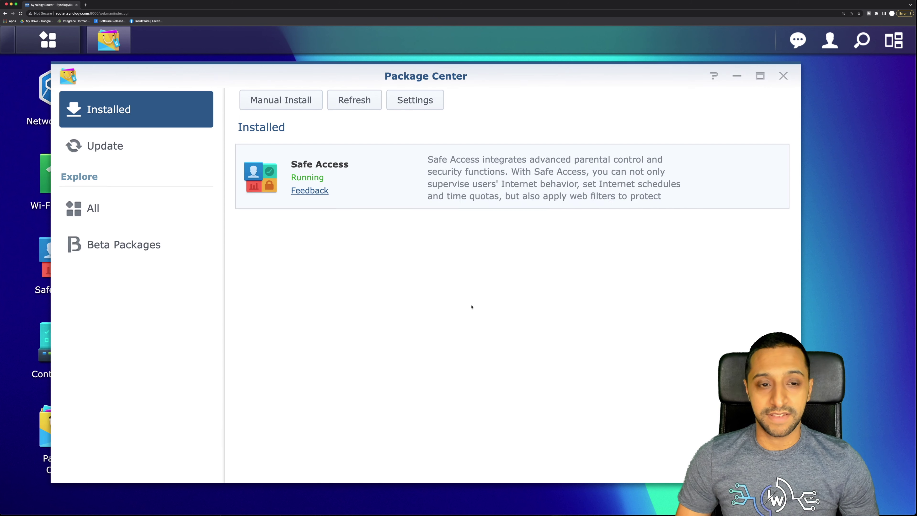
{"action": "left_click", "coordinate": [152, 243]}
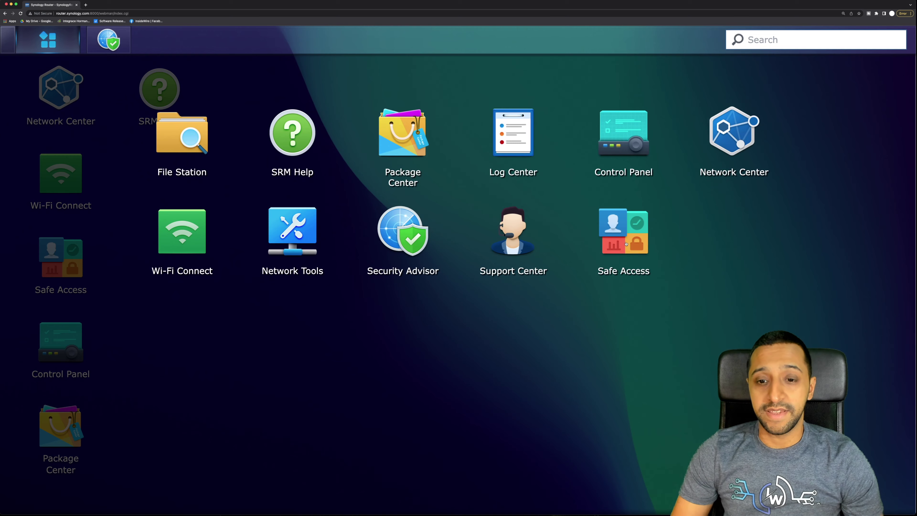
Start adding a profile in Safe Access and choose User Profile as its type.
{"action": "left_click", "coordinate": [626, 244]}
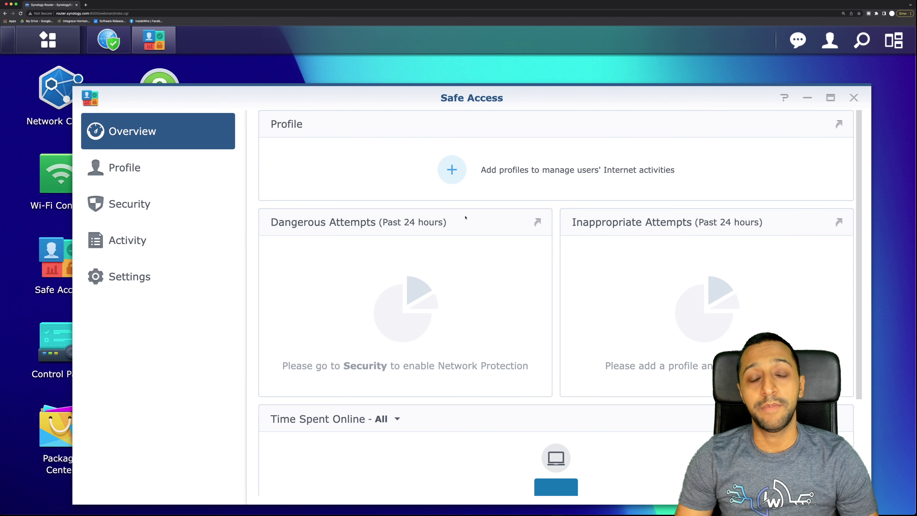
{"action": "left_click", "coordinate": [451, 170]}
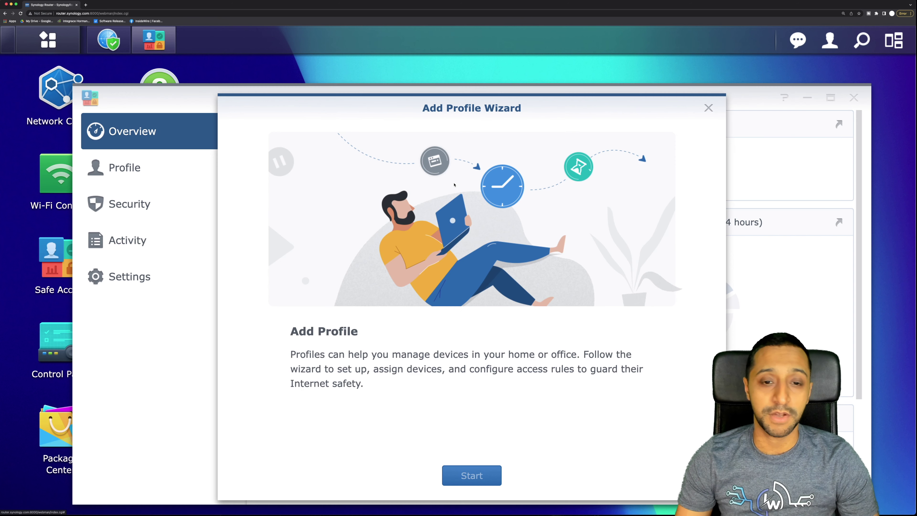
{"action": "left_click", "coordinate": [478, 476]}
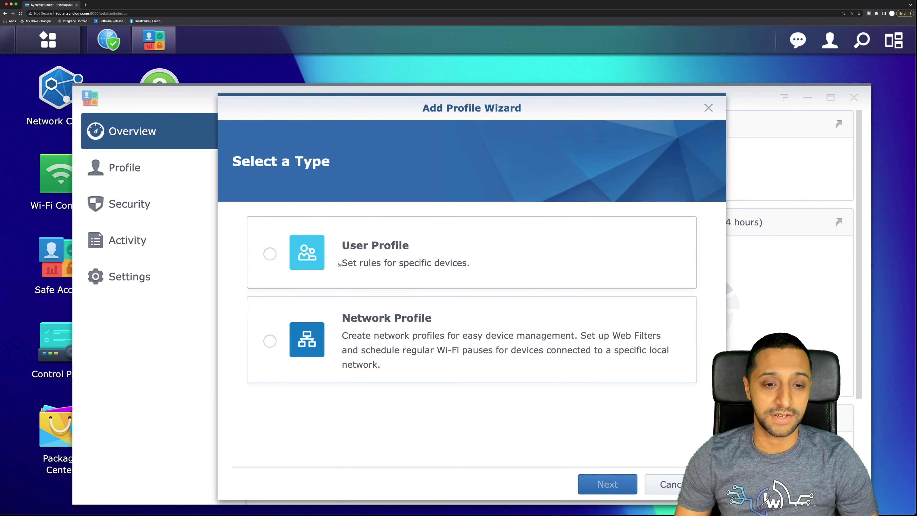
{"action": "left_click", "coordinate": [270, 254]}
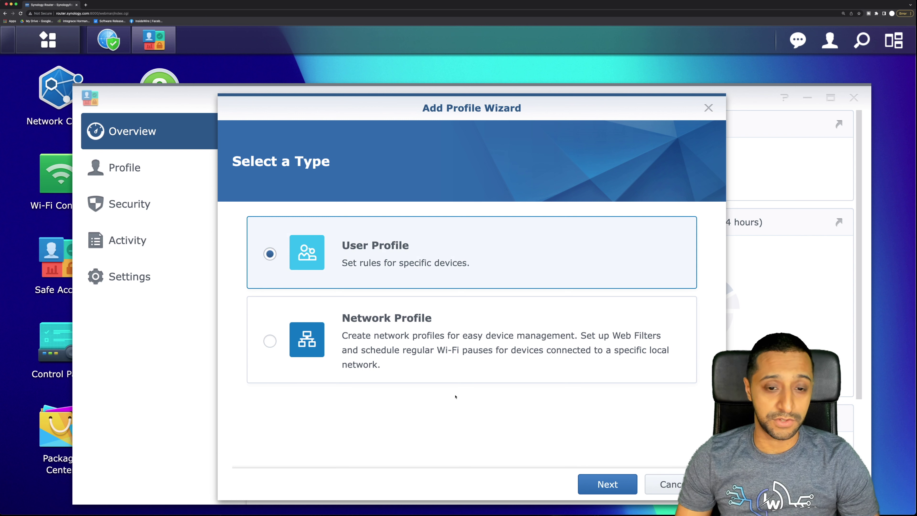
{"action": "left_click", "coordinate": [607, 484]}
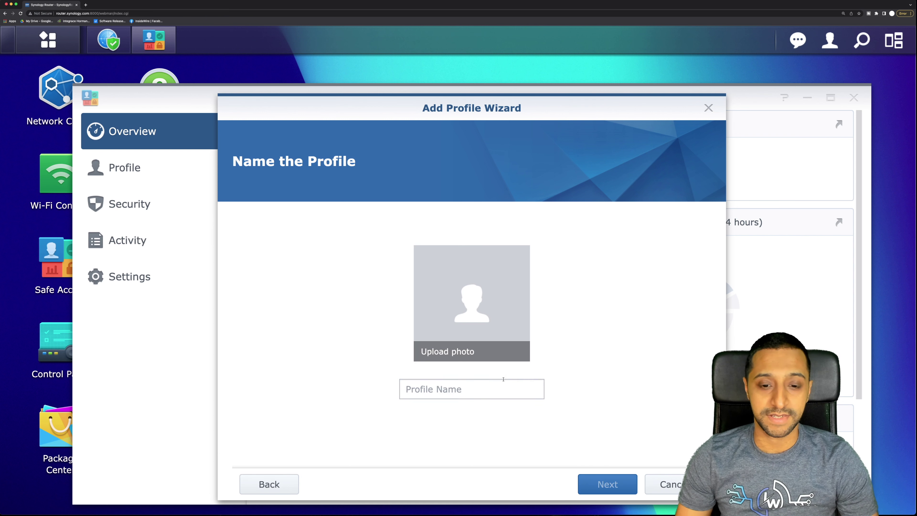
Name the user profile IWRules, assign the only listed device to it and create the profile.
{"action": "left_click", "coordinate": [502, 386]}
{"action": "type", "text": "IW"}
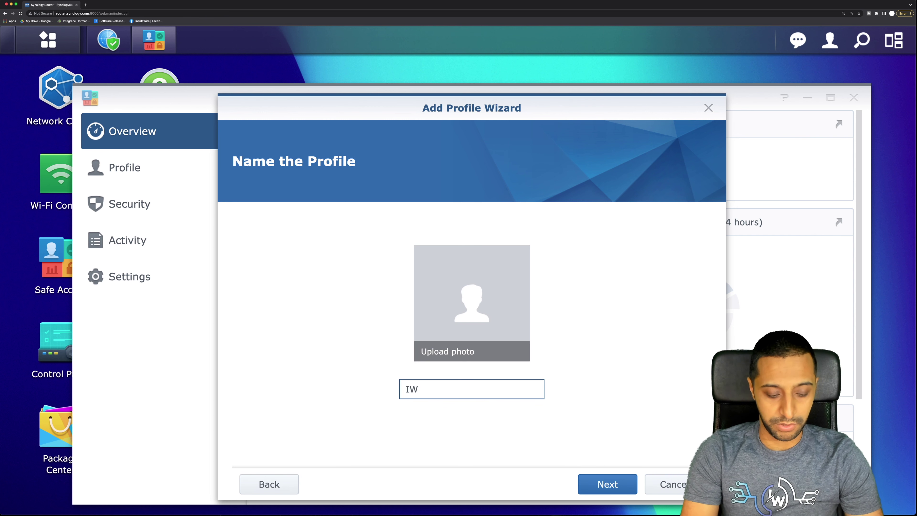
{"action": "type", "text": "Rules"}
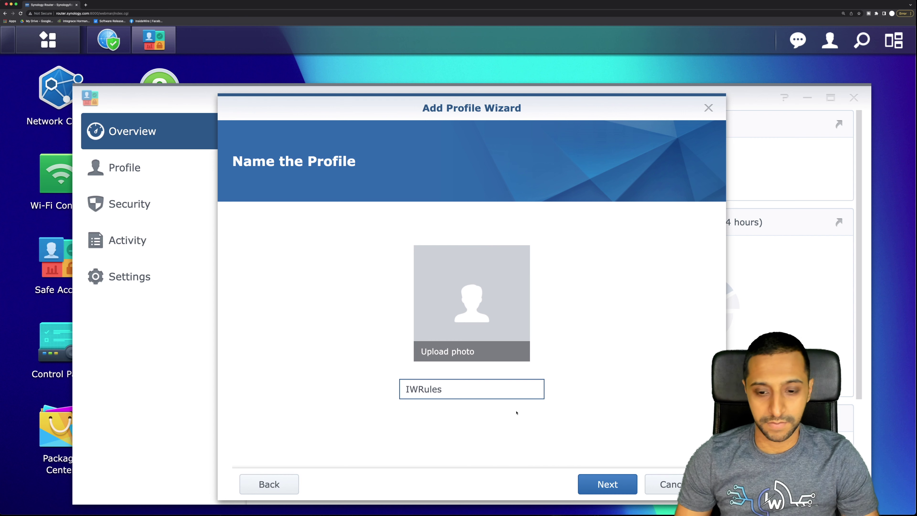
{"action": "left_click", "coordinate": [607, 484]}
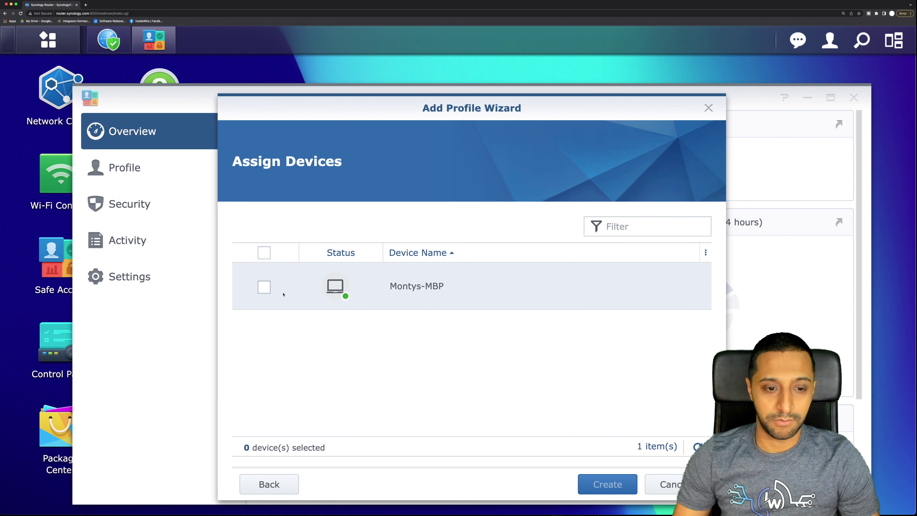
{"action": "left_click", "coordinate": [284, 294]}
{"action": "left_click", "coordinate": [607, 484]}
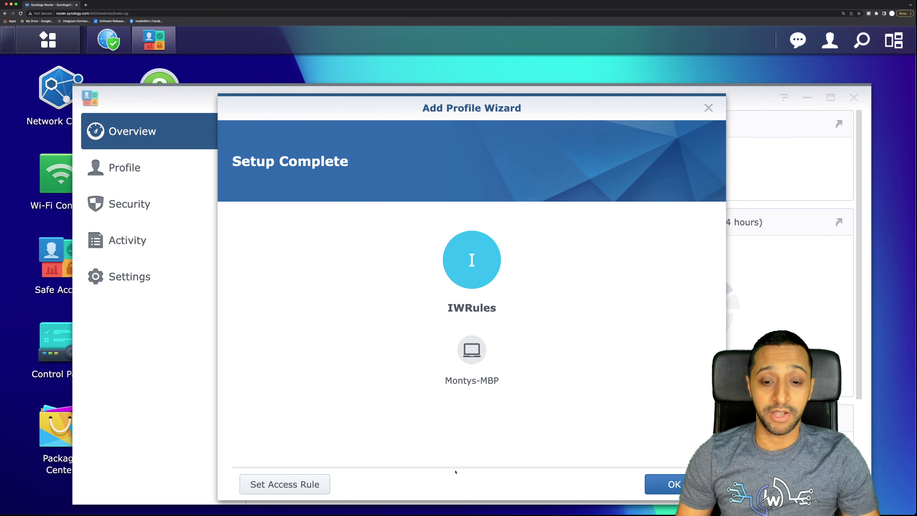
Set access rules for the IWRules profile by turning on its web filter and choosing the Custom filter.
{"action": "left_click", "coordinate": [317, 486]}
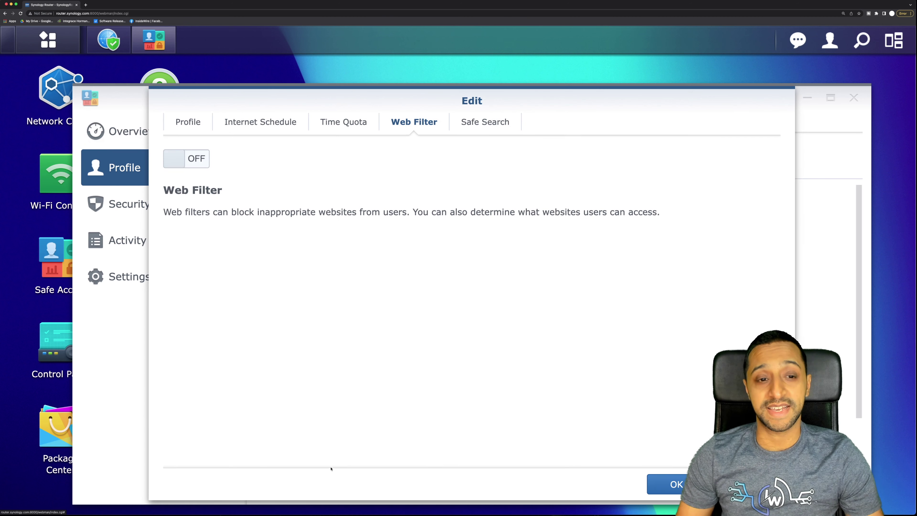
{"action": "left_click", "coordinate": [186, 159]}
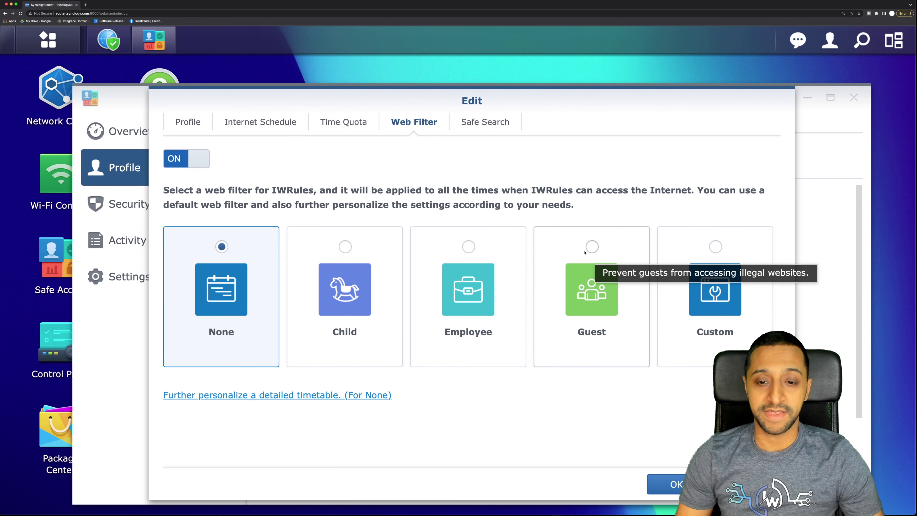
{"action": "left_click", "coordinate": [715, 246]}
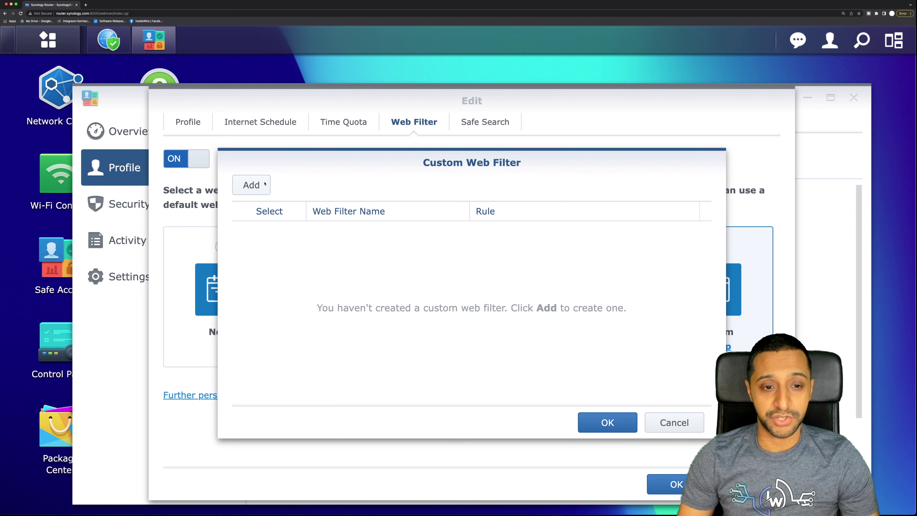
Create a custom web filter named Social Media that blocks the Social networks category and assign it to the profile.
{"action": "left_click", "coordinate": [252, 185]}
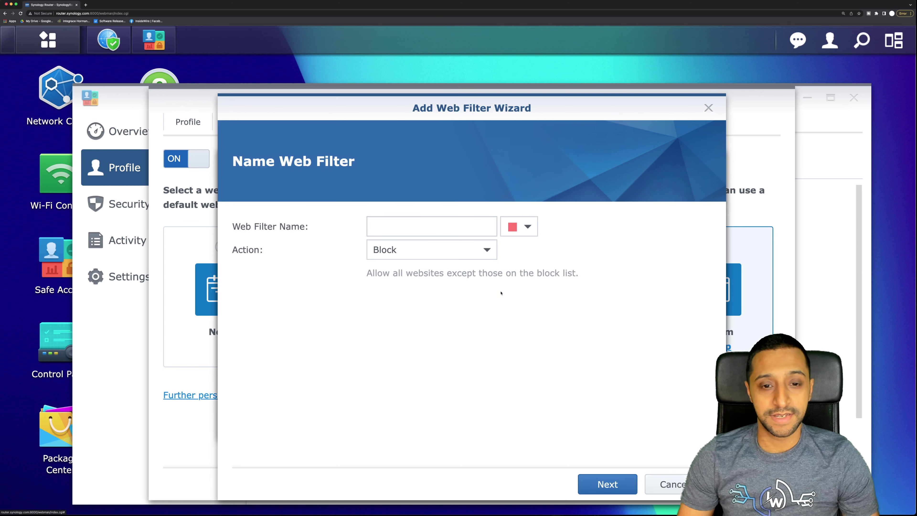
{"action": "left_click", "coordinate": [411, 228]}
{"action": "type", "text": "Social Media"}
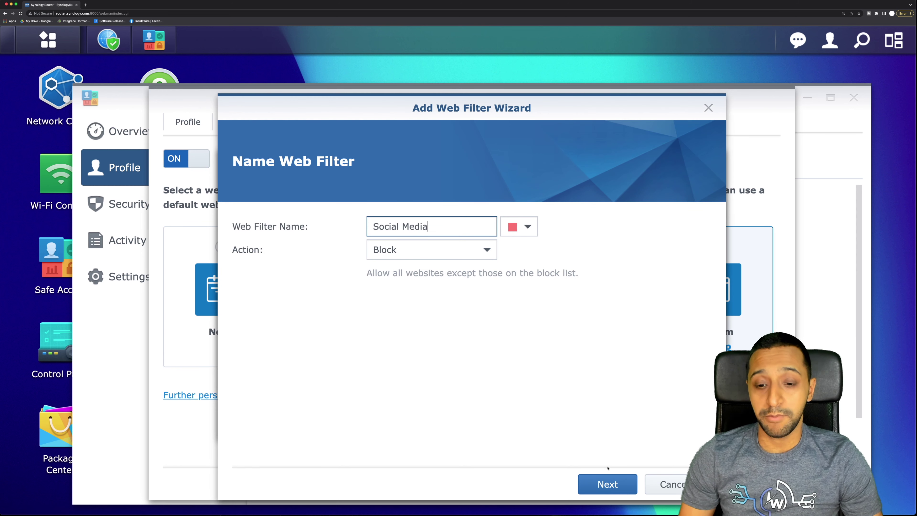
{"action": "left_click", "coordinate": [608, 484]}
{"action": "left_click", "coordinate": [562, 362]}
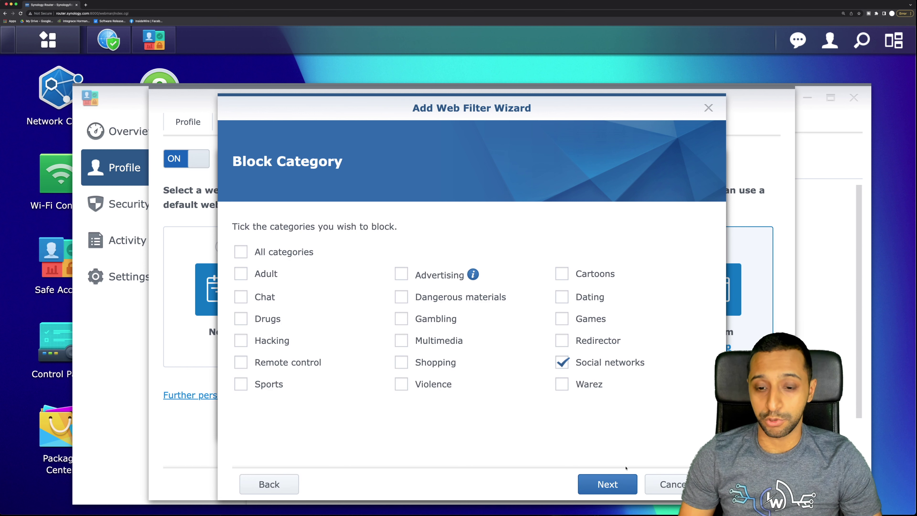
{"action": "left_click", "coordinate": [624, 481]}
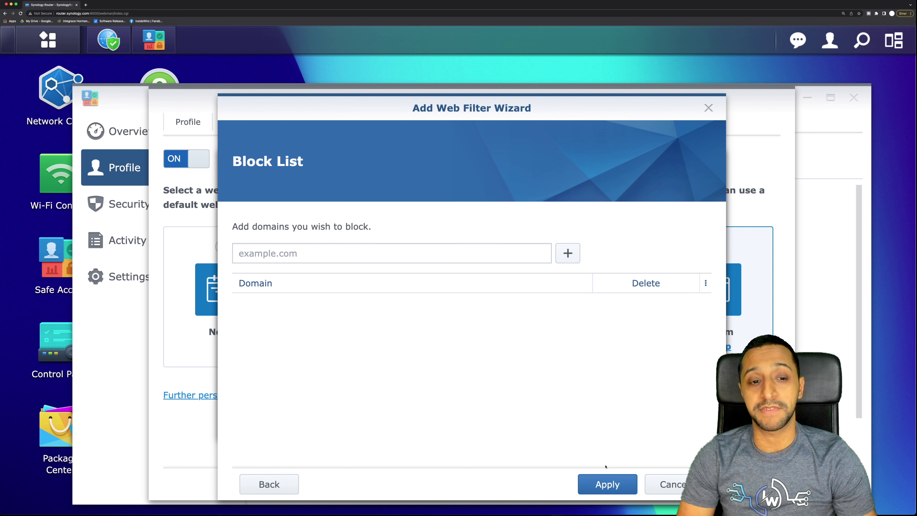
{"action": "left_click", "coordinate": [606, 477]}
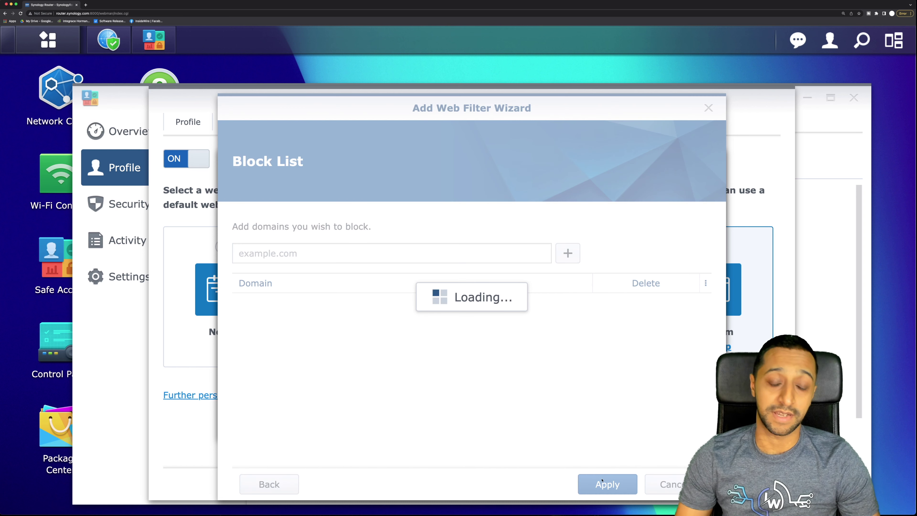
{"action": "left_click", "coordinate": [609, 423]}
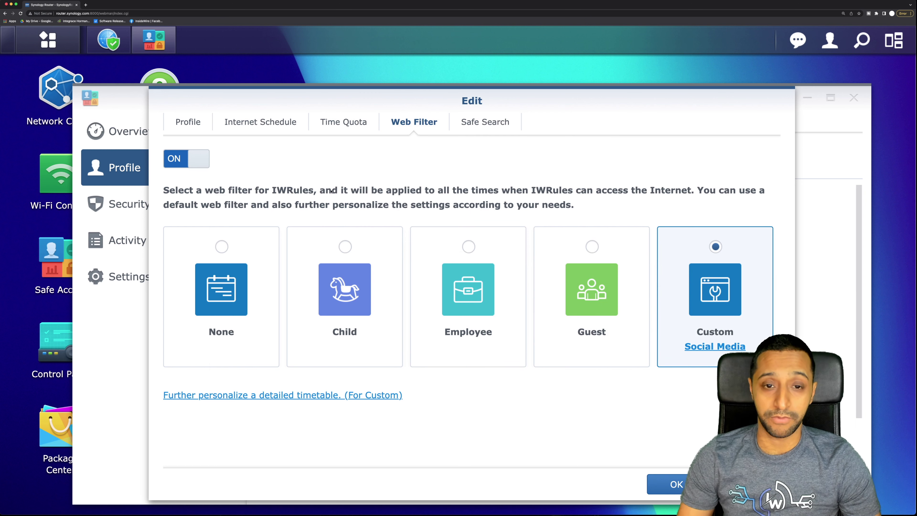
Review the profile's Safe Search, Time Quota and Internet Schedule options, keep the schedule off, and save the access rules.
{"action": "left_click", "coordinate": [462, 126]}
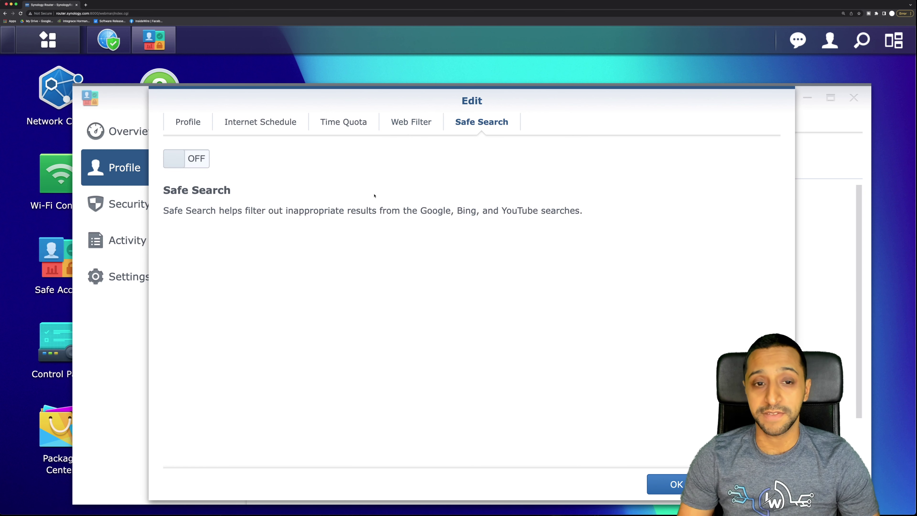
{"action": "left_click", "coordinate": [345, 127]}
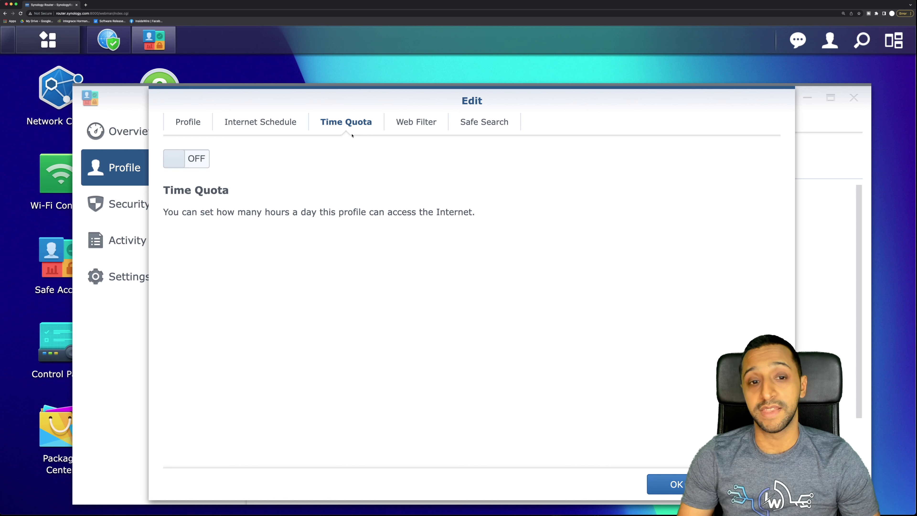
{"action": "left_click", "coordinate": [274, 124]}
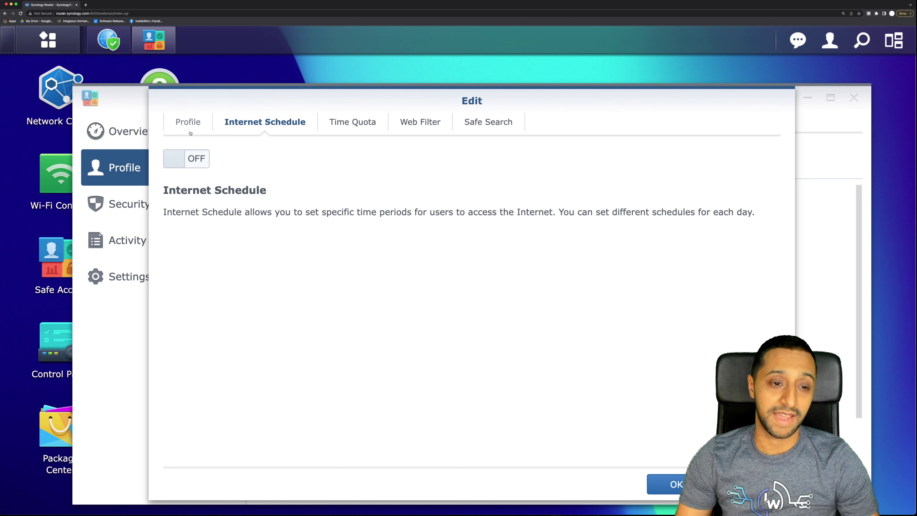
{"action": "left_click", "coordinate": [186, 159]}
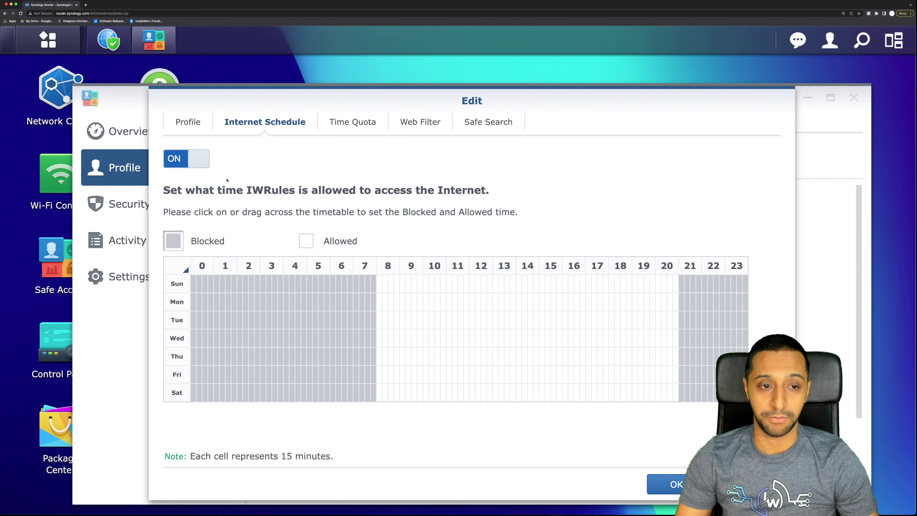
{"action": "left_click", "coordinate": [186, 159]}
{"action": "left_click", "coordinate": [663, 486]}
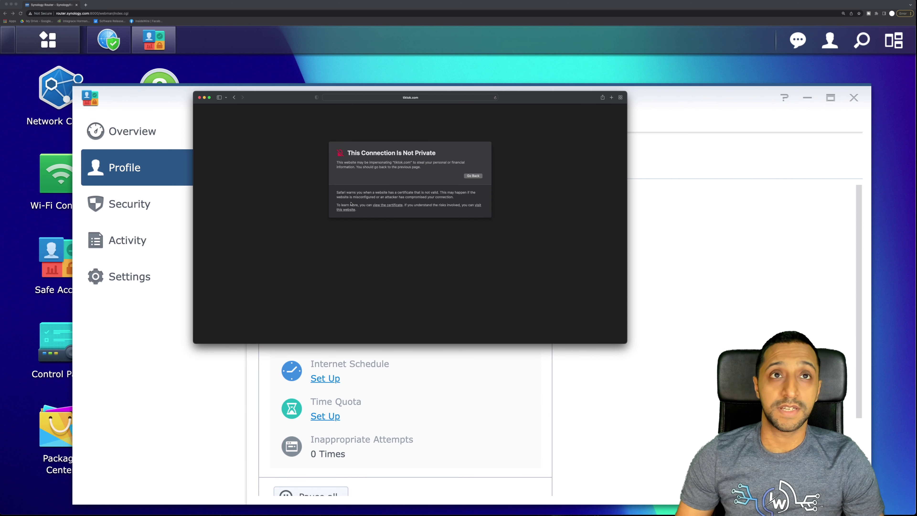
In Safari, proceed to tiktok.com past the certificate warning, submit an access request for the domain and close the browser window.
{"action": "left_click", "coordinate": [346, 210]}
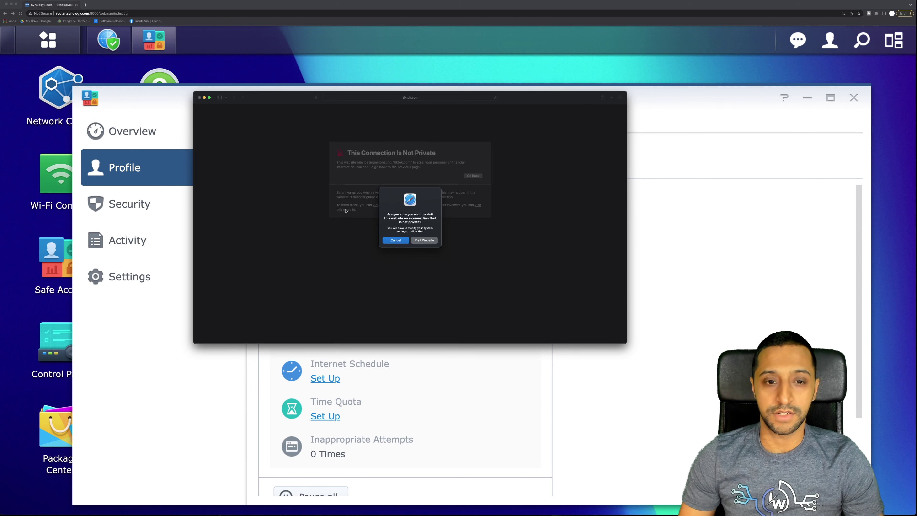
{"action": "left_click", "coordinate": [431, 242]}
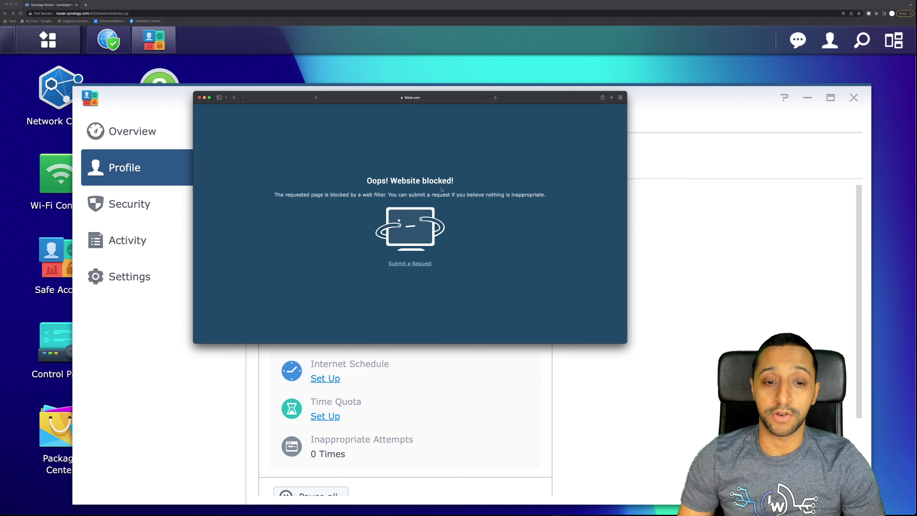
{"action": "left_click", "coordinate": [414, 264]}
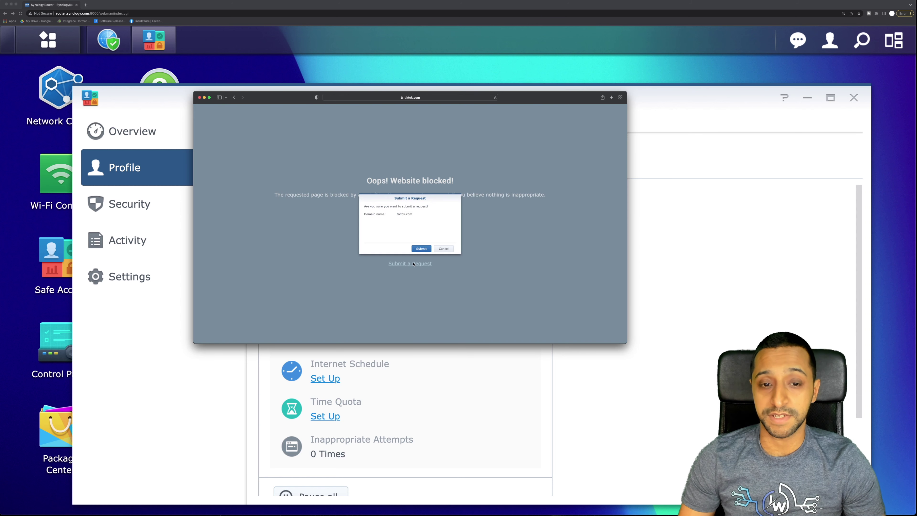
{"action": "left_click", "coordinate": [421, 250]}
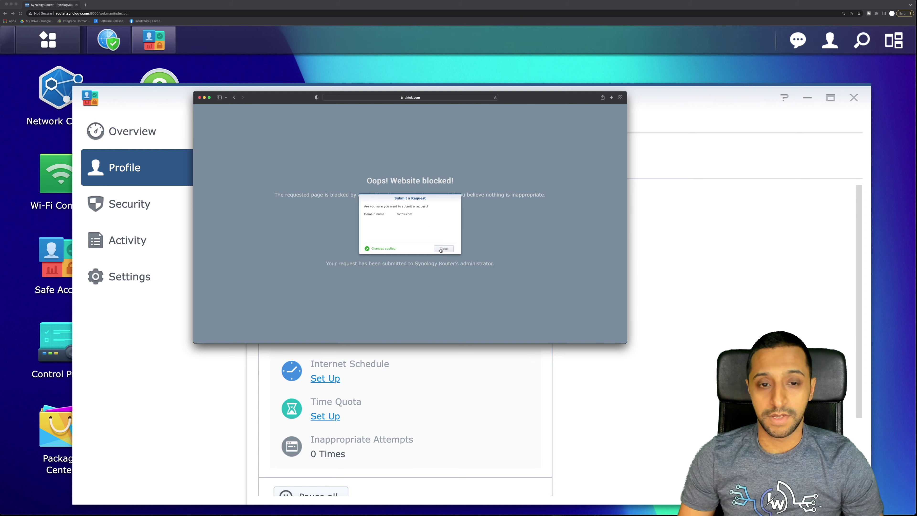
{"action": "left_click", "coordinate": [200, 98]}
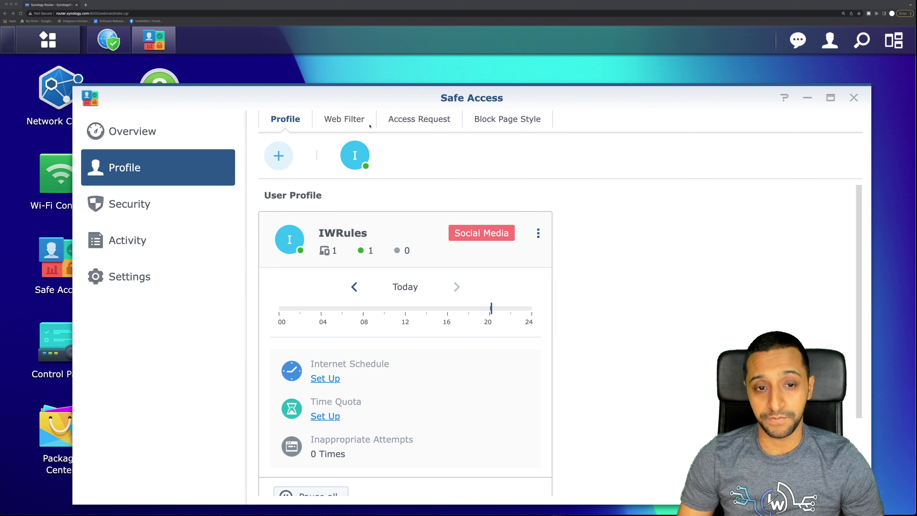
Examine the tiktok.com access request, the blocking activity, and the notification and backup settings in Safe Access.
{"action": "left_click", "coordinate": [419, 119]}
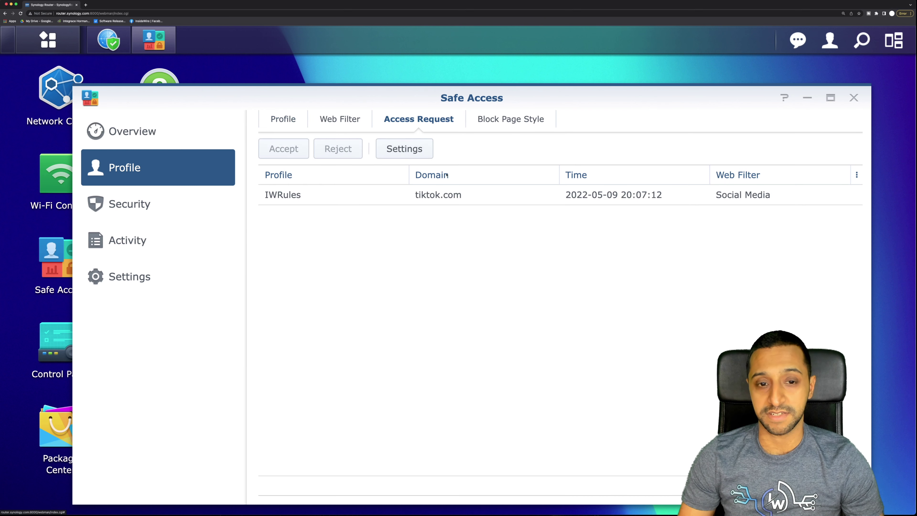
{"action": "left_click", "coordinate": [549, 202]}
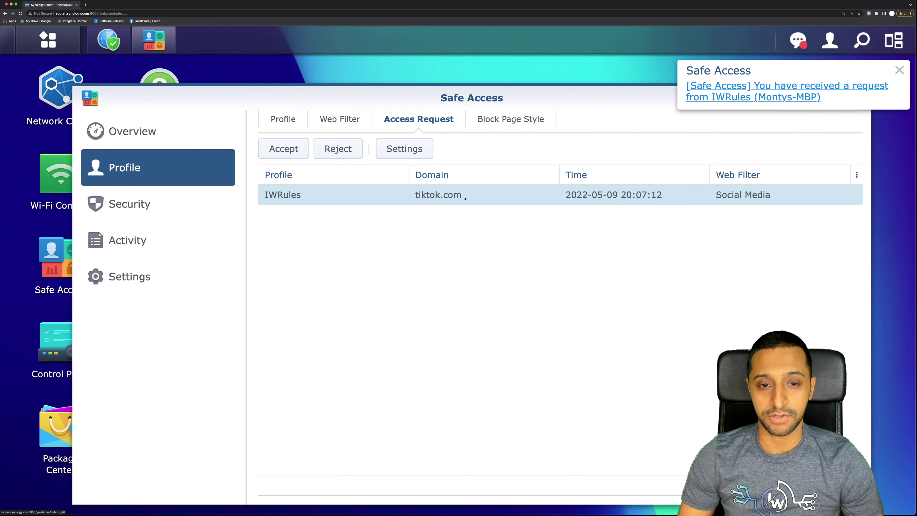
{"action": "left_click", "coordinate": [388, 150]}
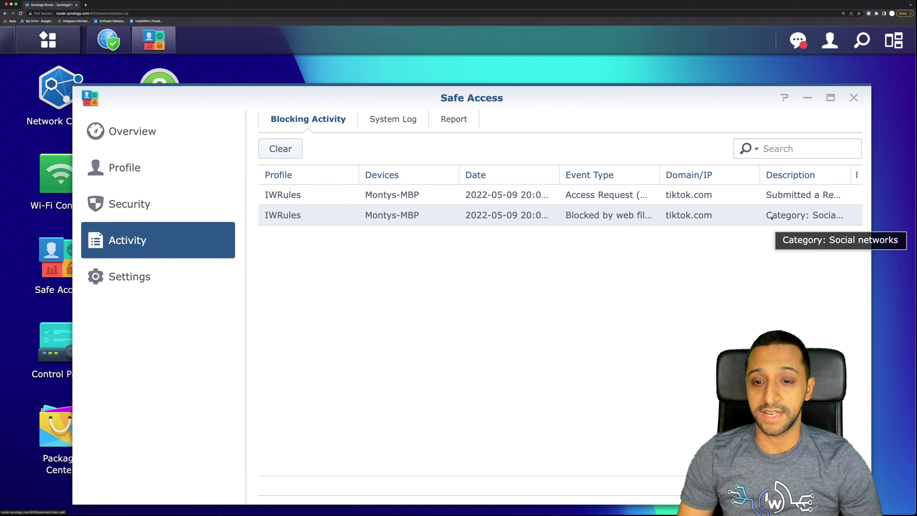
{"action": "left_click", "coordinate": [130, 277]}
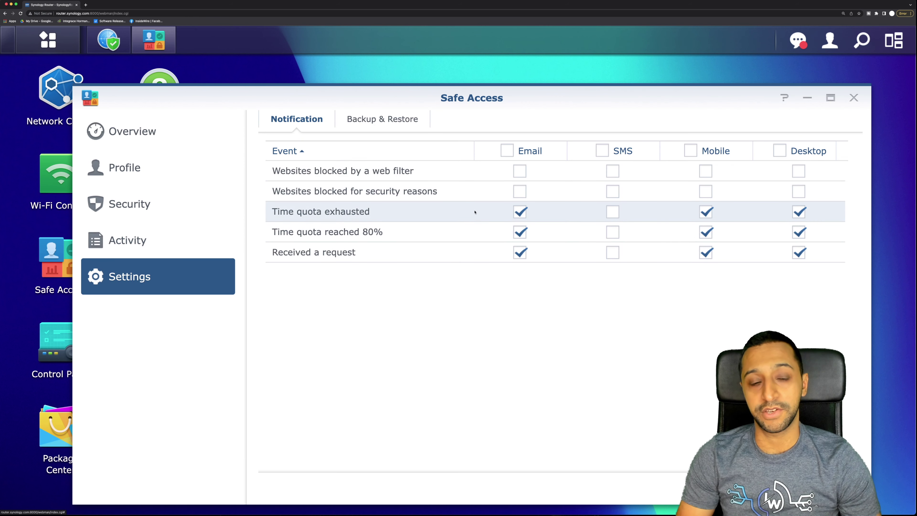
{"action": "left_click", "coordinate": [393, 122]}
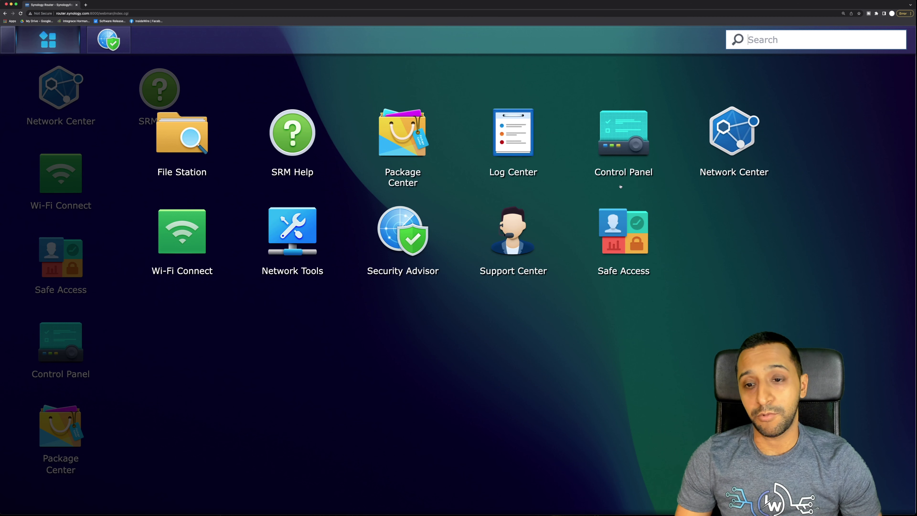
Open Network Center and review the connection status and the Internet connection settings, including the secondary interface, DNS and energy saving options.
{"action": "left_click", "coordinate": [713, 159]}
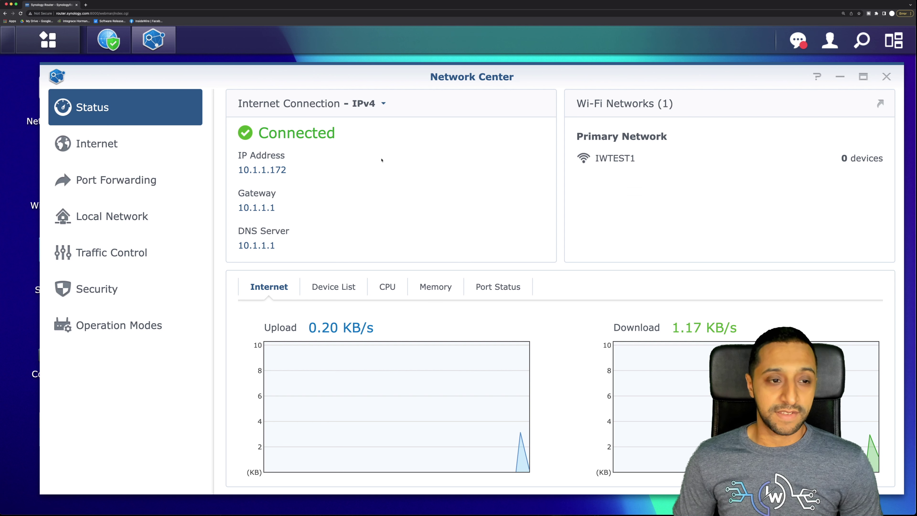
{"action": "left_click", "coordinate": [120, 148]}
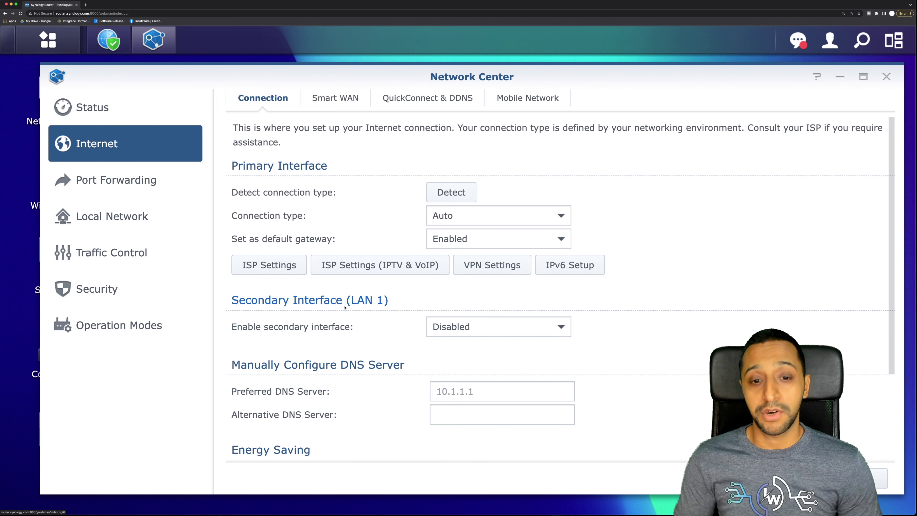
{"action": "left_click", "coordinate": [456, 327]}
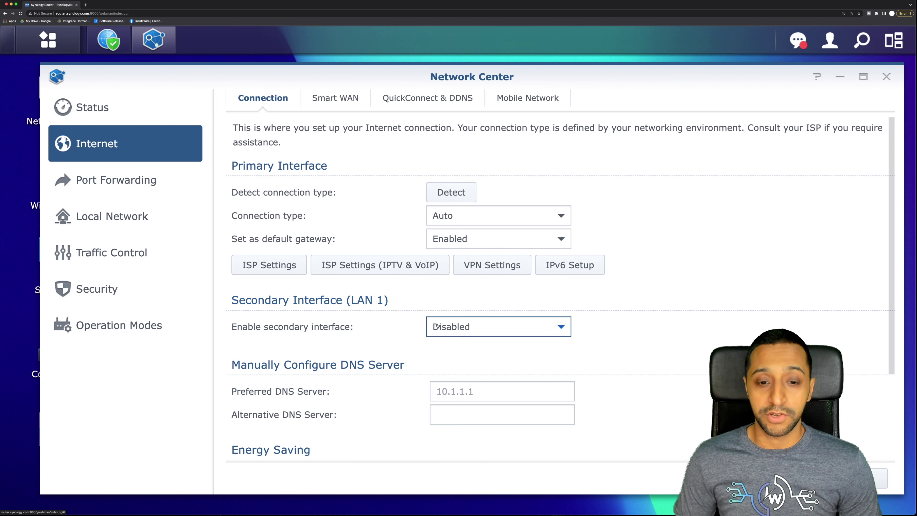
{"action": "left_click", "coordinate": [410, 342]}
{"action": "scroll", "coordinate": [361, 379], "scroll_direction": "down", "scroll_amount": 2}
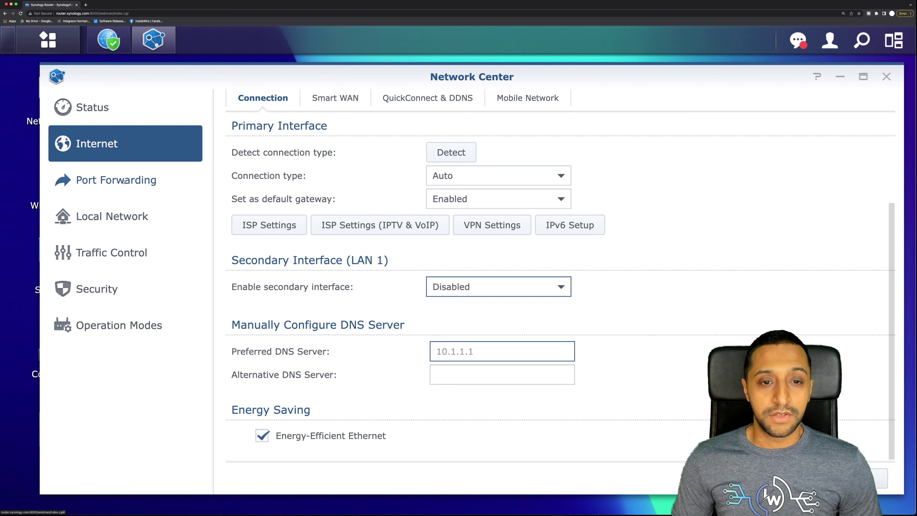
Review the Smart WAN failover modes, the QuickConnect & DDNS options and the Mobile Network settings.
{"action": "left_click", "coordinate": [335, 98]}
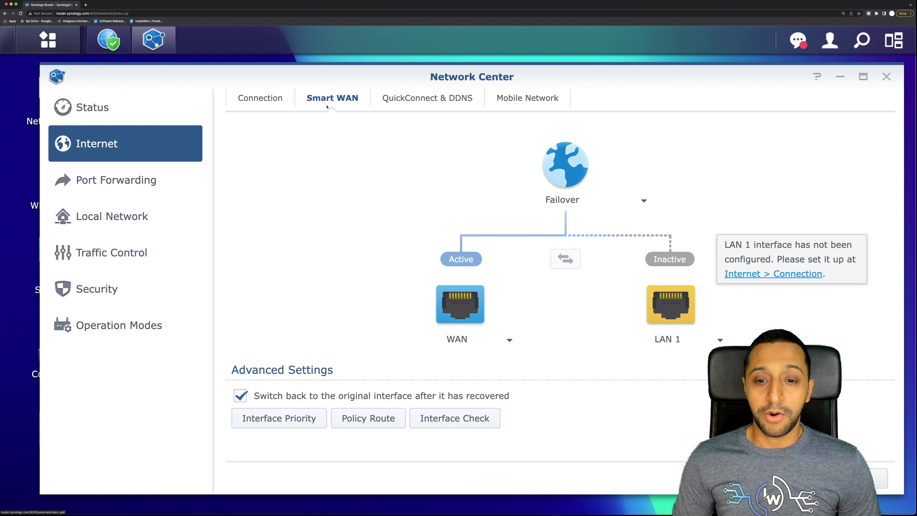
{"action": "left_click", "coordinate": [576, 205]}
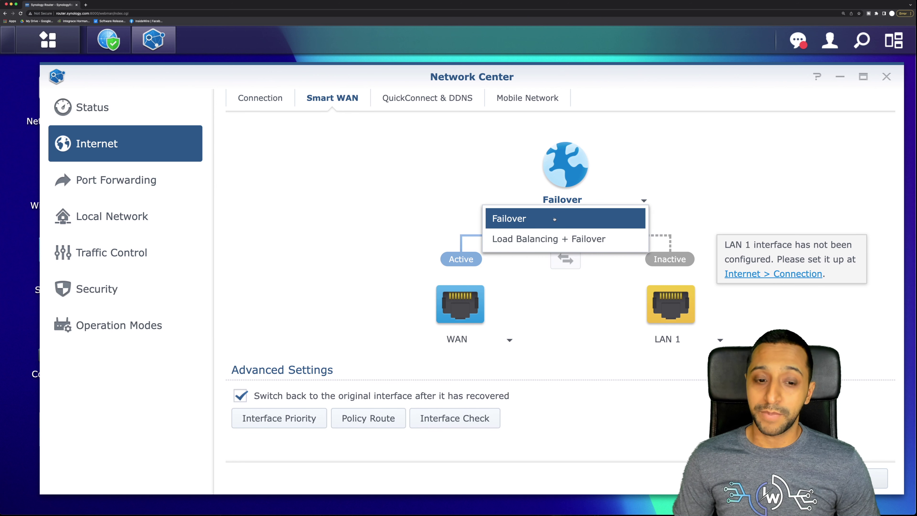
{"action": "left_click", "coordinate": [567, 219]}
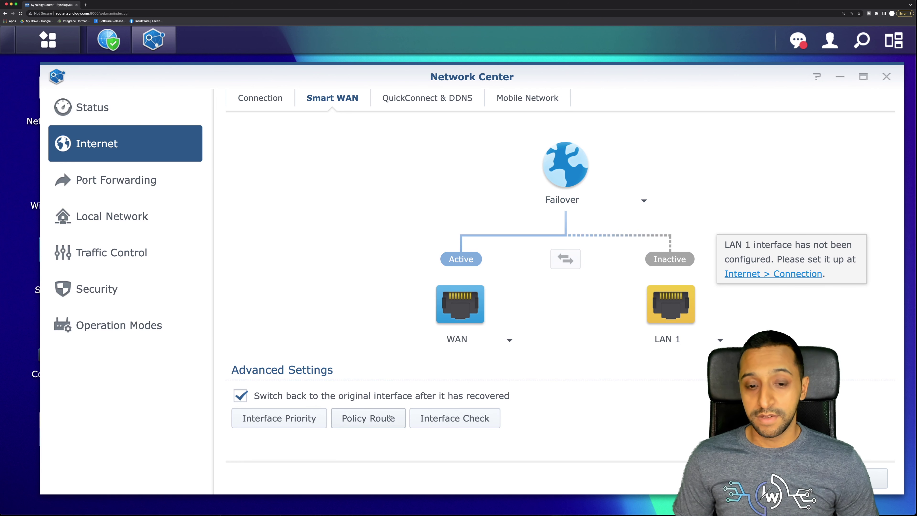
{"action": "left_click", "coordinate": [429, 107]}
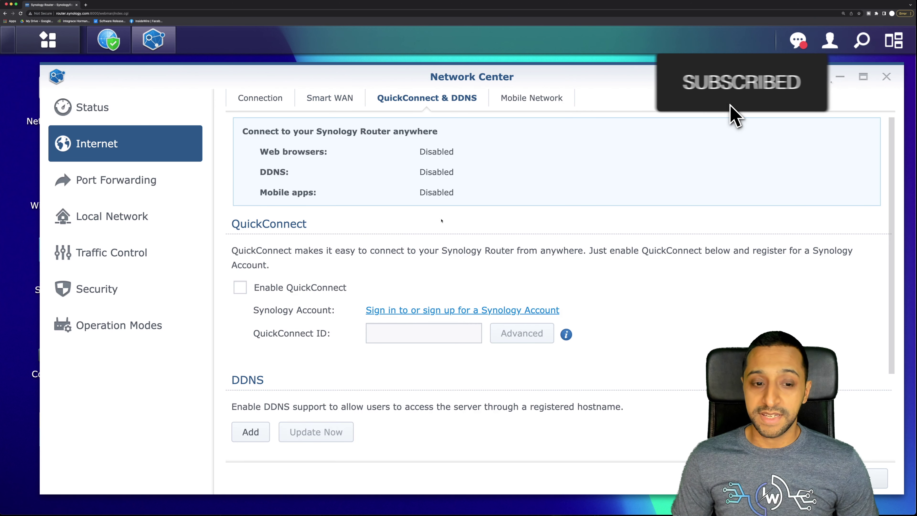
{"action": "left_click", "coordinate": [524, 104]}
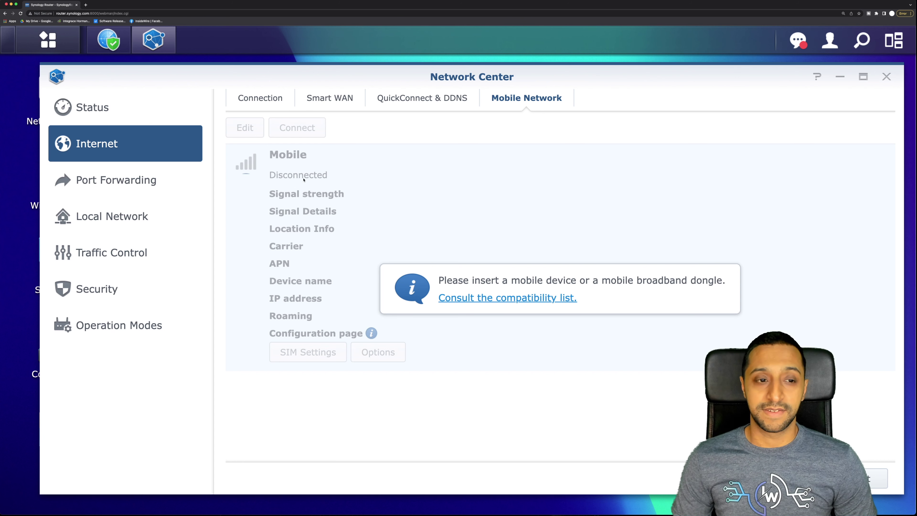
Look over the Port Forwarding and Local Network settings and open the Traffic Control device list.
{"action": "left_click", "coordinate": [151, 182]}
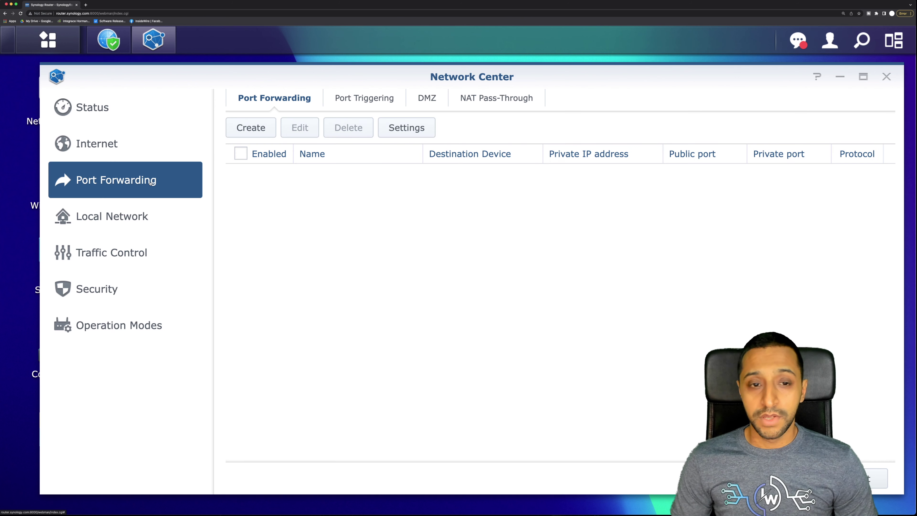
{"action": "left_click", "coordinate": [139, 212]}
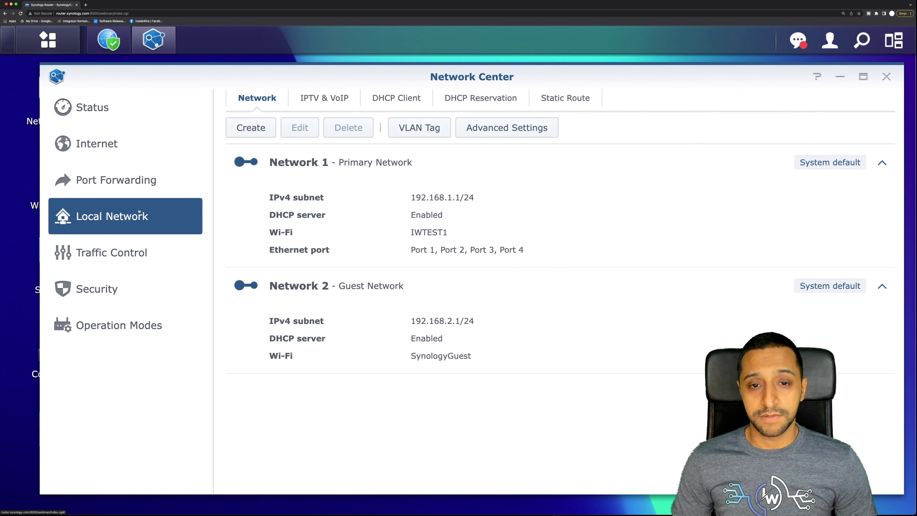
{"action": "left_click", "coordinate": [131, 254]}
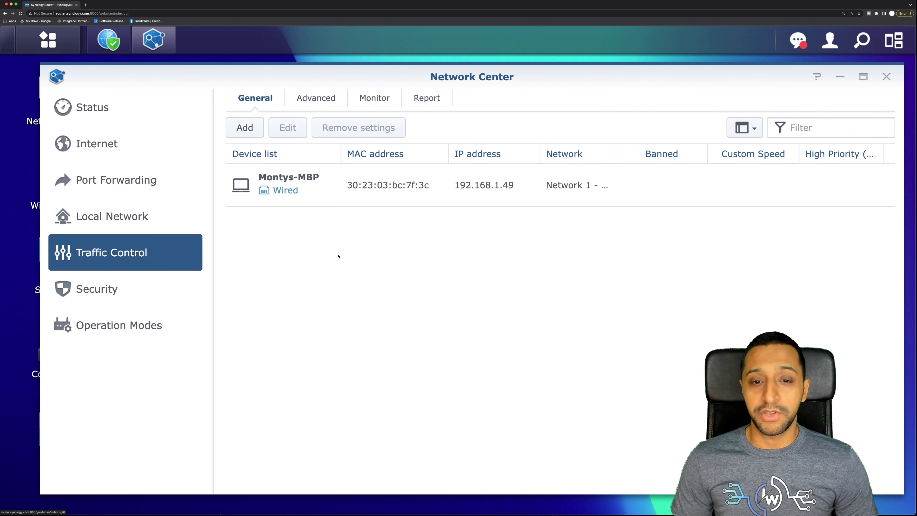
Check the ban option for the wired laptop and decline the ban.
{"action": "left_click", "coordinate": [397, 191]}
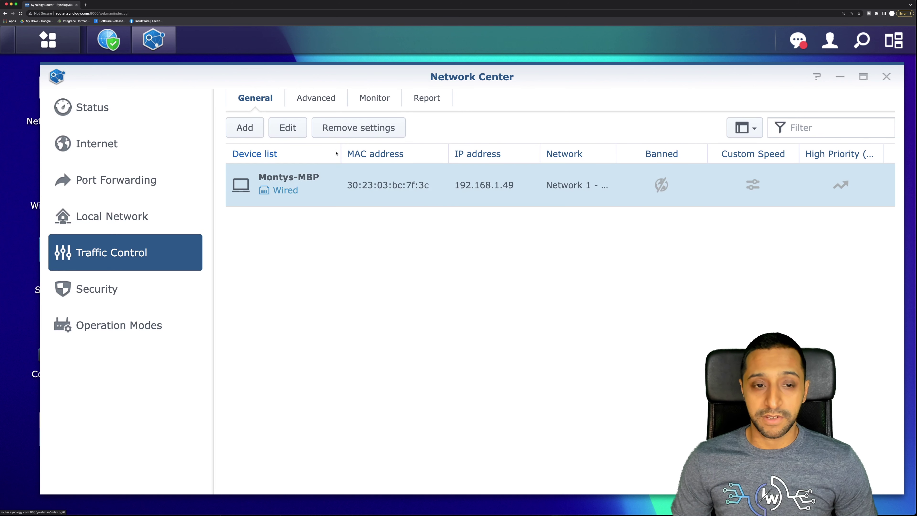
{"action": "left_click", "coordinate": [662, 188]}
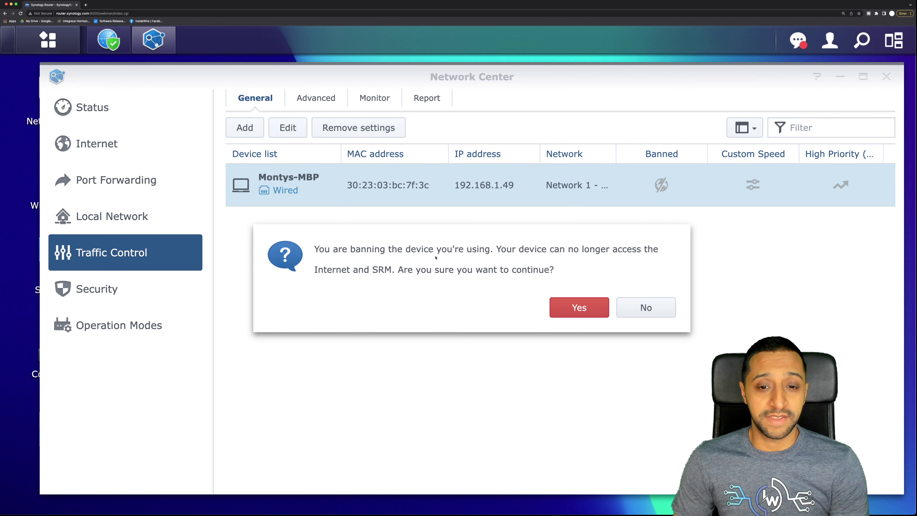
{"action": "left_click", "coordinate": [629, 307]}
Enable traffic control to view the wired laptop's custom speed rule, cancel the rule, and mark the device as high priority.
{"action": "left_click", "coordinate": [751, 188]}
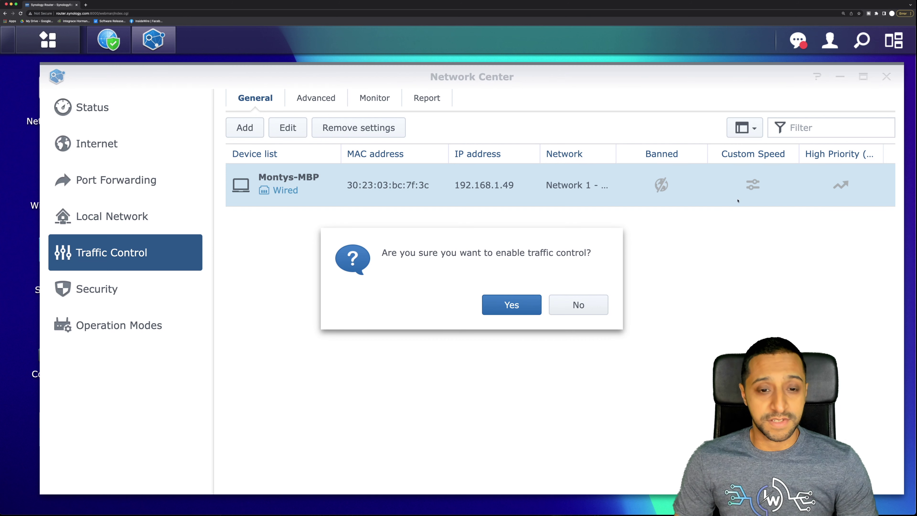
{"action": "left_click", "coordinate": [524, 305]}
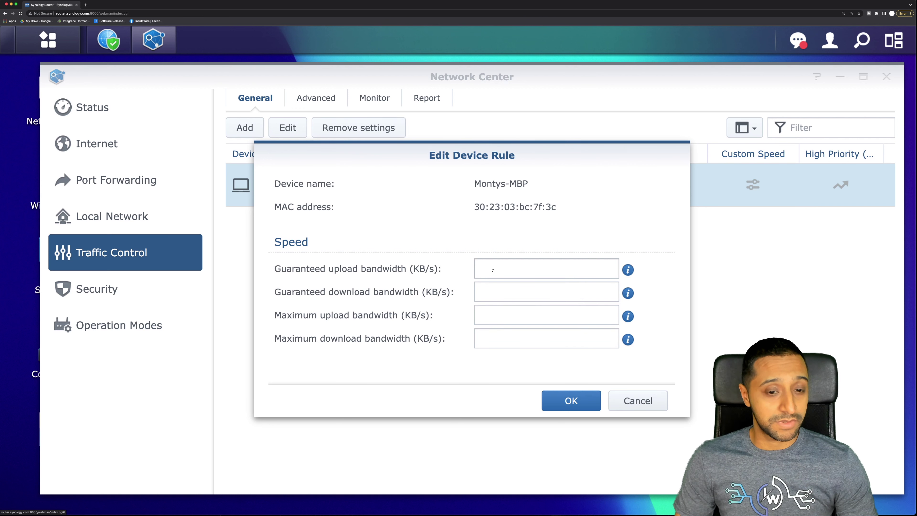
{"action": "left_click", "coordinate": [616, 393]}
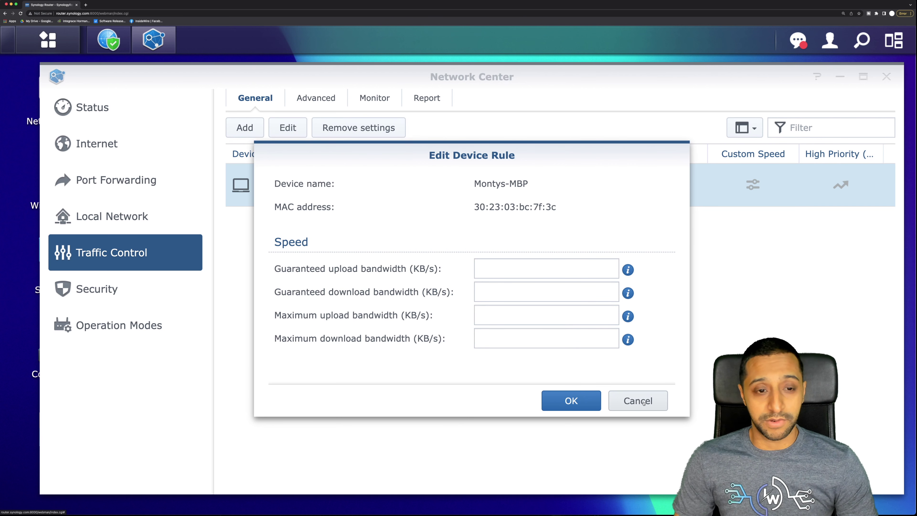
{"action": "left_click", "coordinate": [842, 185]}
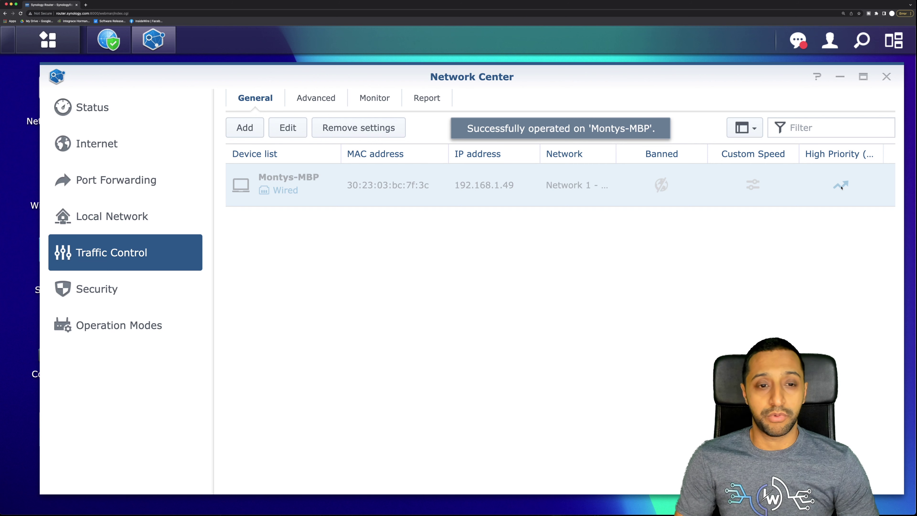
Examine the advanced device rule form and the bandwidth options of an Amazon application rule, and cancel both without saving.
{"action": "left_click", "coordinate": [314, 98]}
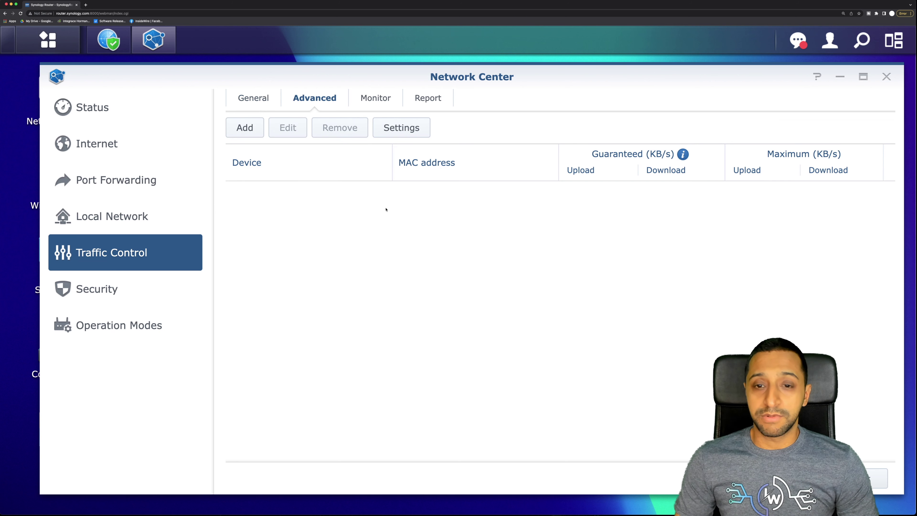
{"action": "left_click", "coordinate": [247, 128]}
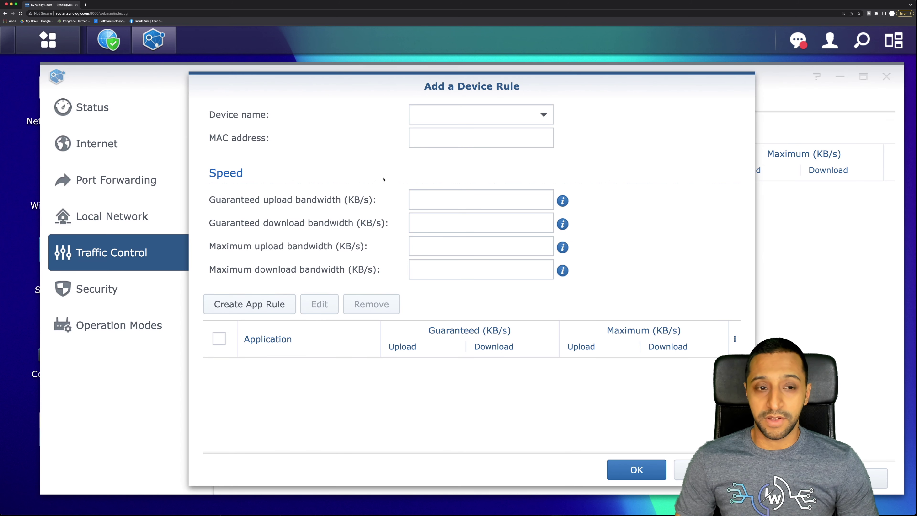
{"action": "left_click", "coordinate": [458, 117]}
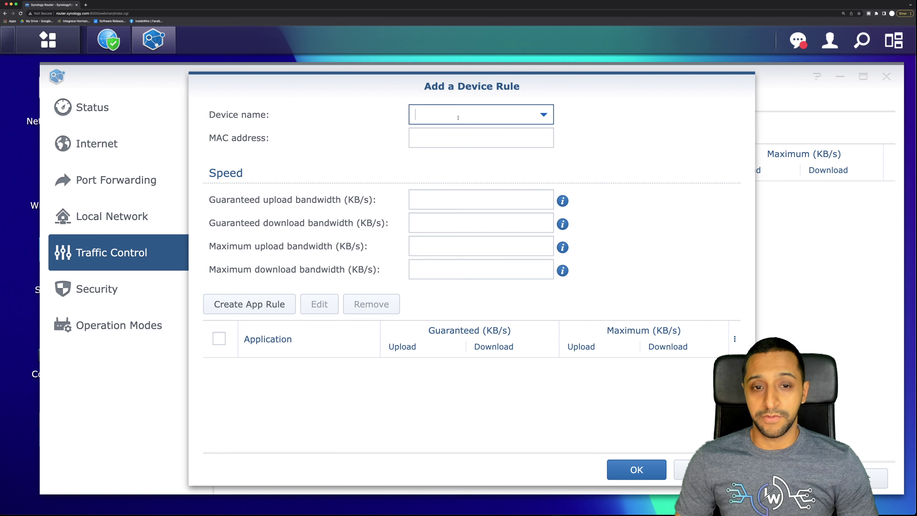
{"action": "left_click", "coordinate": [542, 115]}
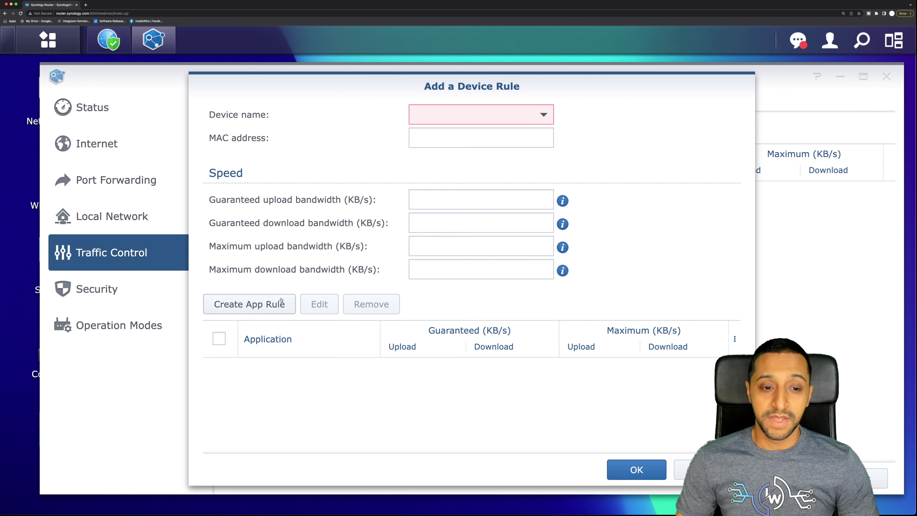
{"action": "left_click", "coordinate": [249, 304]}
{"action": "scroll", "coordinate": [419, 293], "scroll_direction": "down", "scroll_amount": 2}
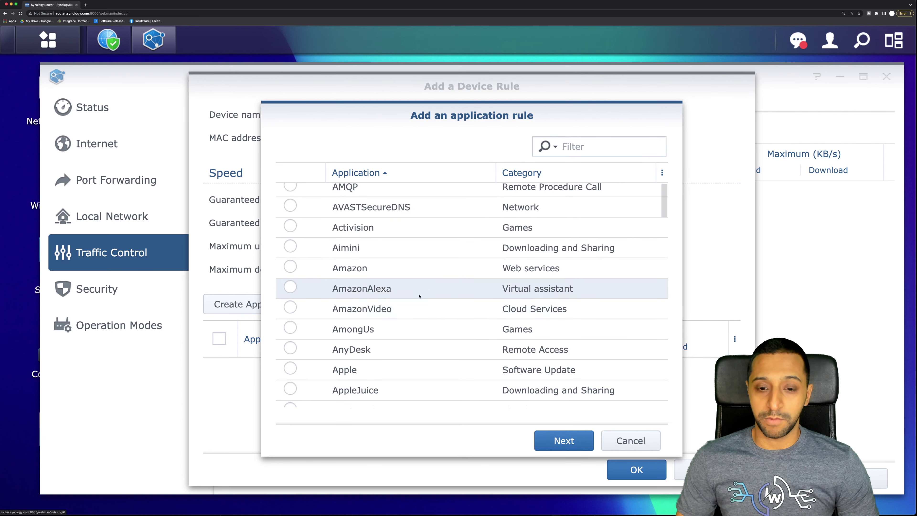
{"action": "left_click", "coordinate": [374, 268]}
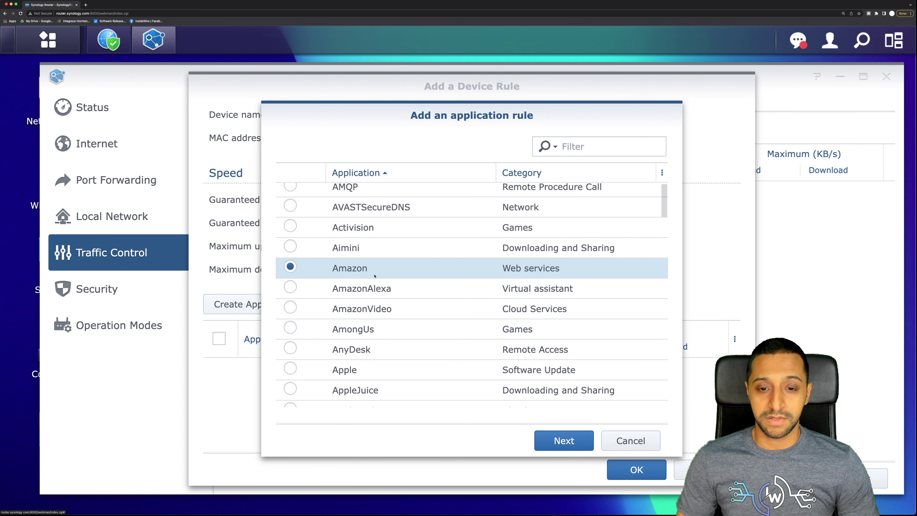
{"action": "left_click", "coordinate": [562, 441]}
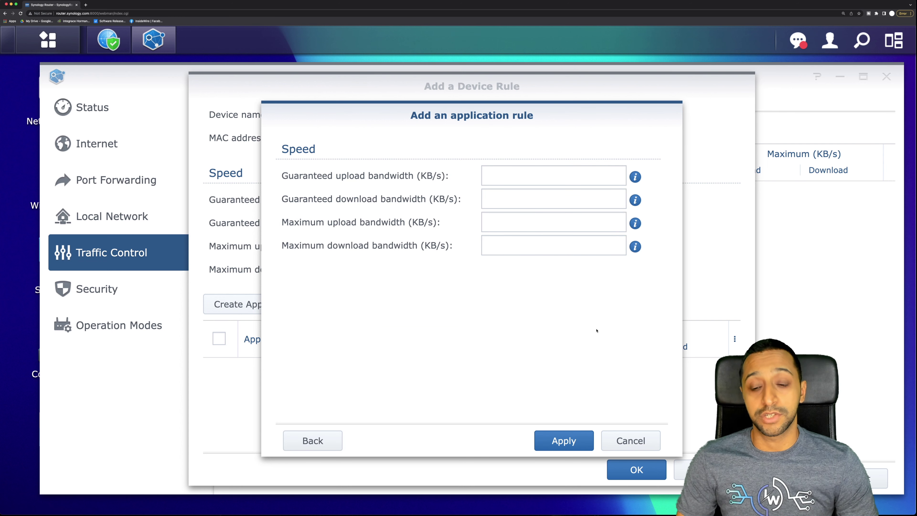
{"action": "left_click", "coordinate": [626, 441]}
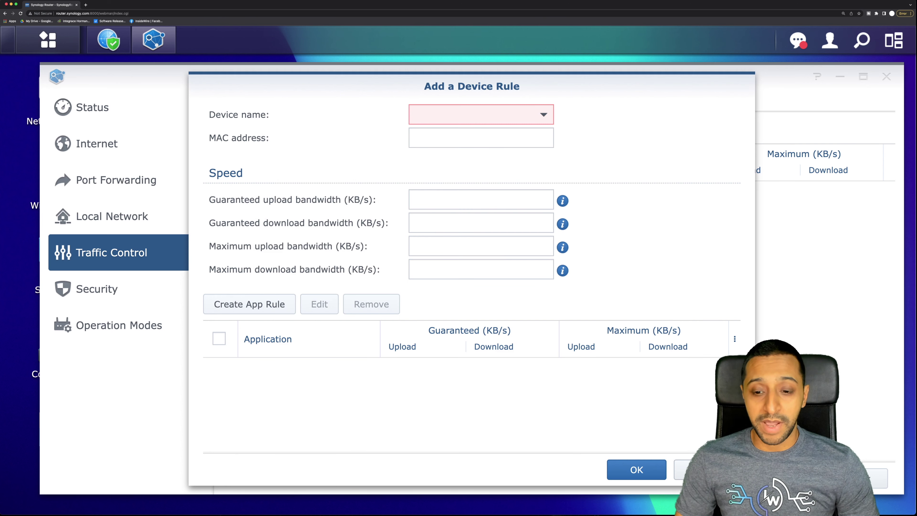
{"action": "left_click", "coordinate": [677, 469]}
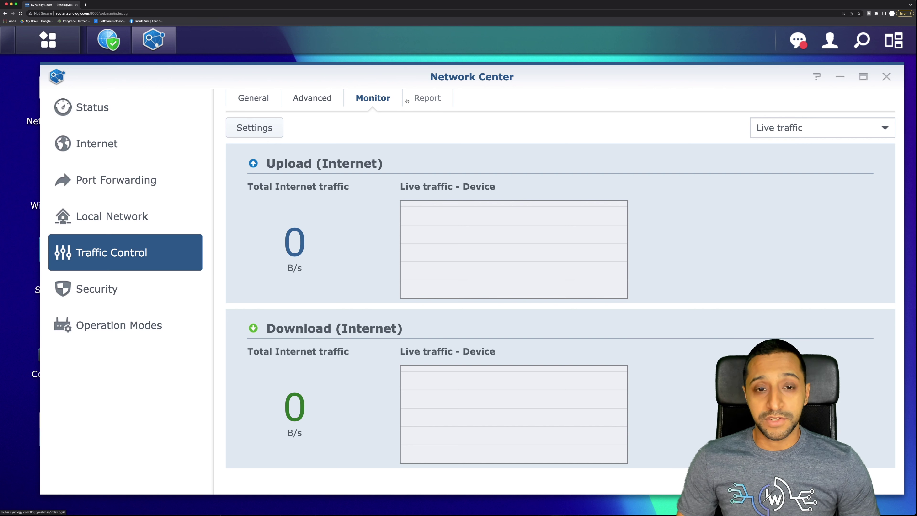
Review the traffic monitor with Live traffic selected, and the traffic report tasks and historical reports.
{"action": "left_click", "coordinate": [784, 131]}
{"action": "left_click", "coordinate": [780, 150]}
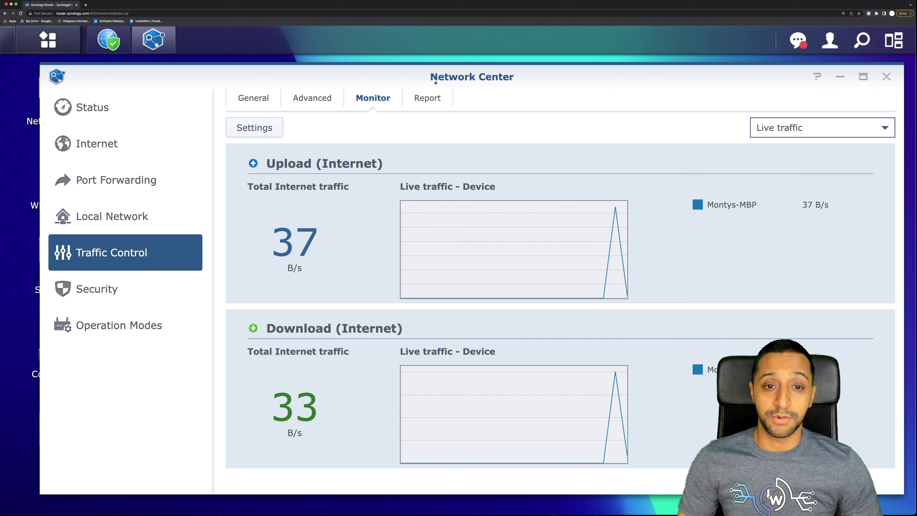
{"action": "left_click", "coordinate": [430, 98]}
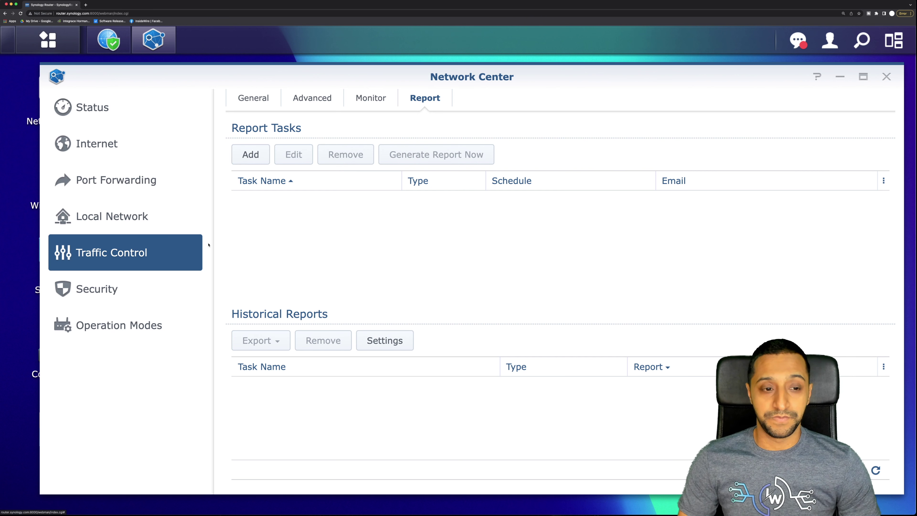
Review the general security settings and the protocol, source, destination and action options of a new firewall rule, and cancel the rule.
{"action": "left_click", "coordinate": [96, 289]}
{"action": "scroll", "coordinate": [259, 198], "scroll_direction": "down", "scroll_amount": 1}
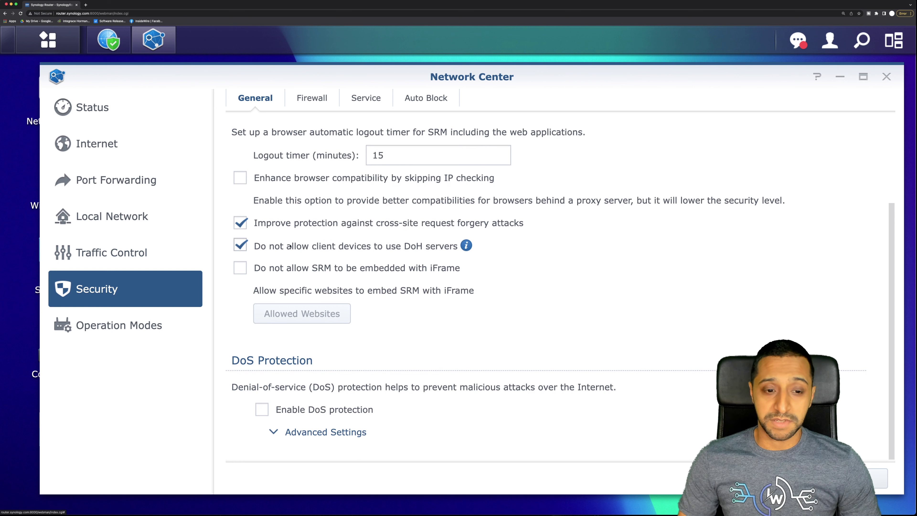
{"action": "left_click", "coordinate": [299, 101]}
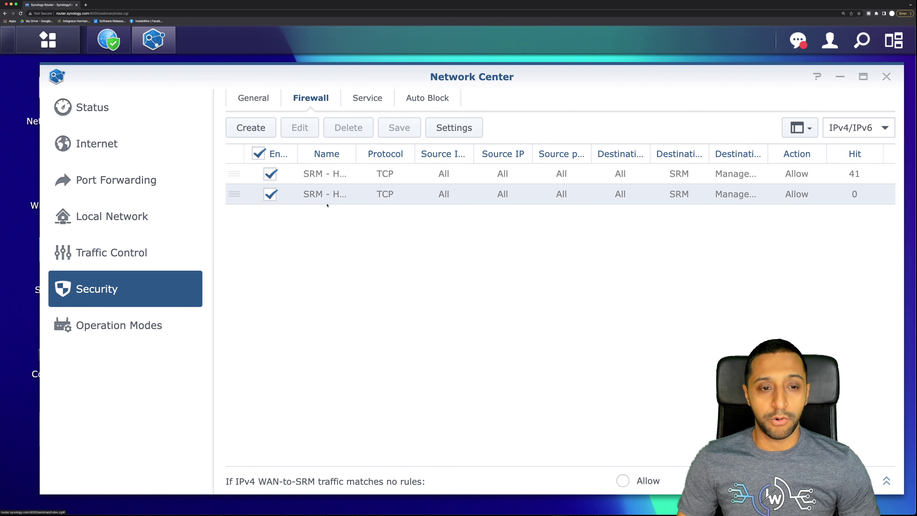
{"action": "left_click", "coordinate": [249, 128]}
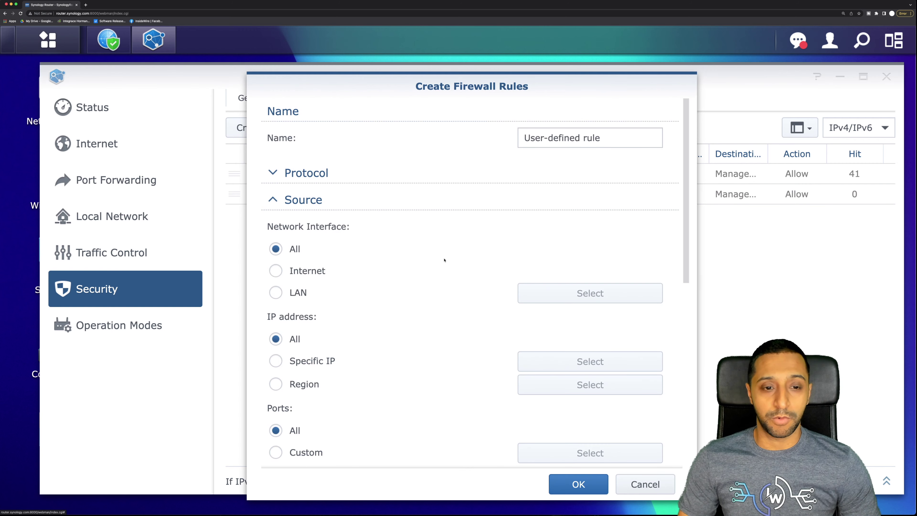
{"action": "scroll", "coordinate": [447, 260], "scroll_direction": "down", "scroll_amount": 1}
{"action": "left_click", "coordinate": [314, 156]}
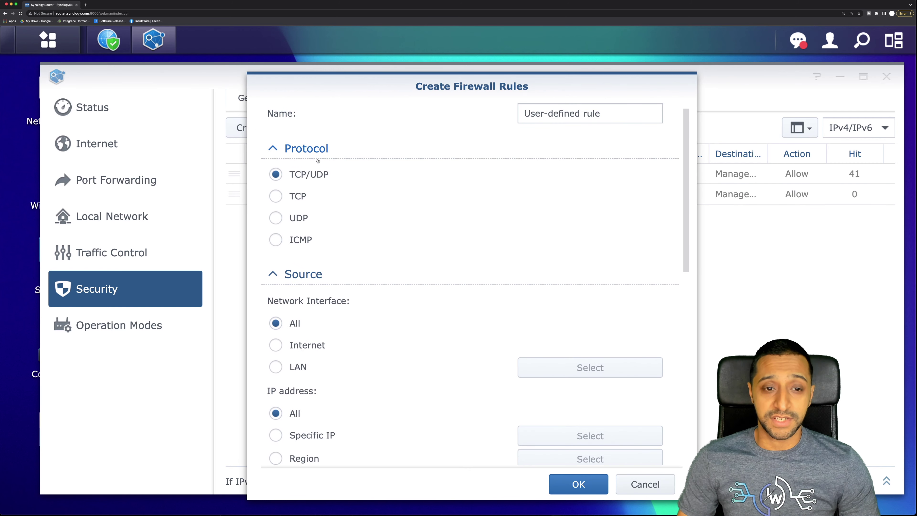
{"action": "scroll", "coordinate": [318, 252], "scroll_direction": "down", "scroll_amount": 8}
{"action": "scroll", "coordinate": [352, 256], "scroll_direction": "up", "scroll_amount": 2}
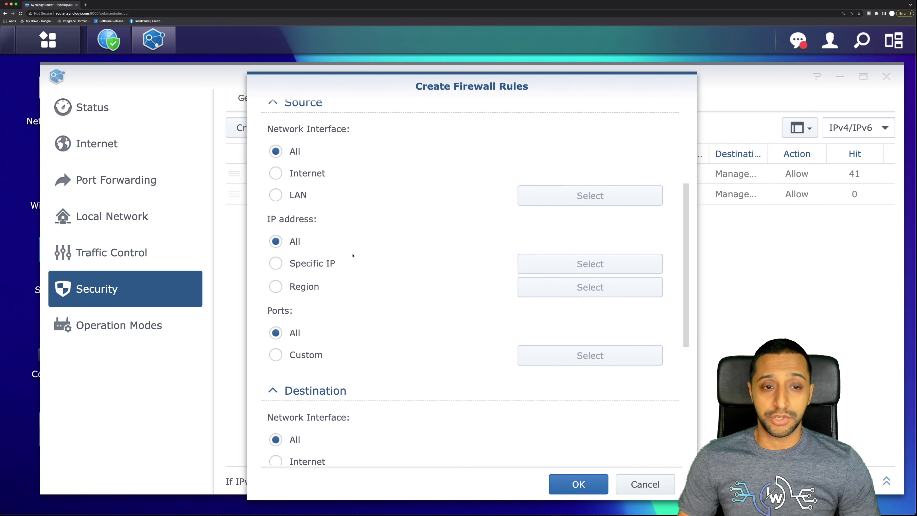
{"action": "scroll", "coordinate": [353, 257], "scroll_direction": "down", "scroll_amount": 10}
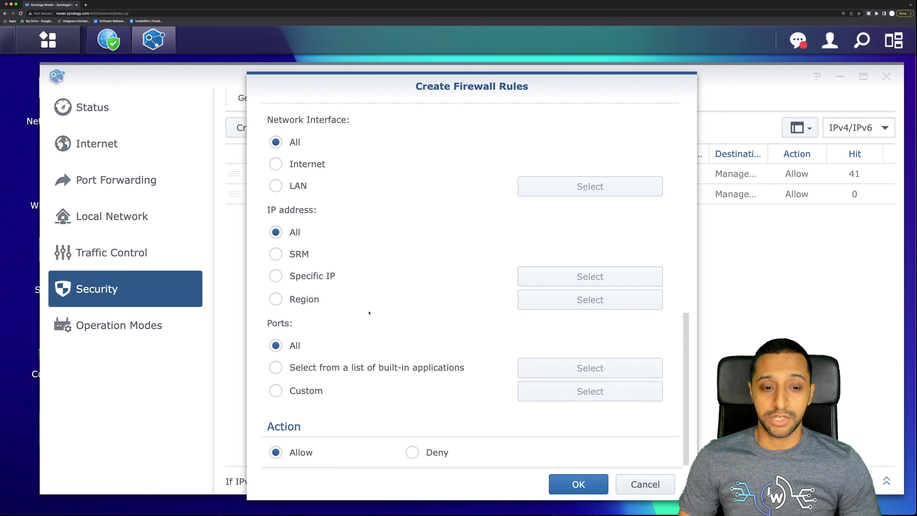
{"action": "left_click", "coordinate": [645, 484]}
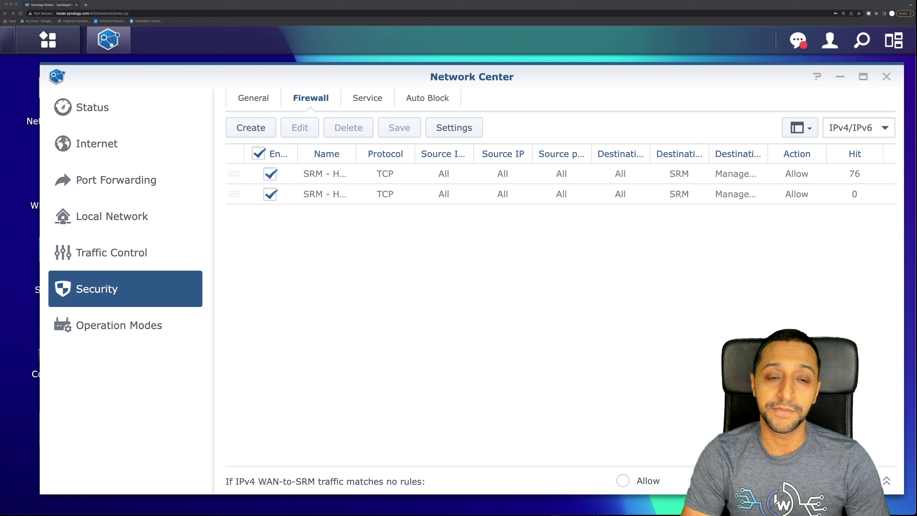
Review the auto block settings and the router's available operation modes.
{"action": "left_click", "coordinate": [445, 103]}
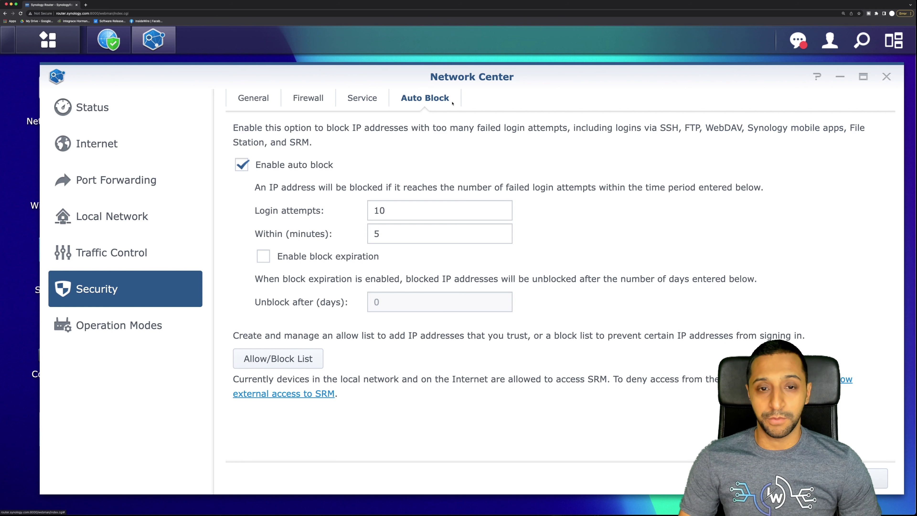
{"action": "left_click", "coordinate": [159, 326]}
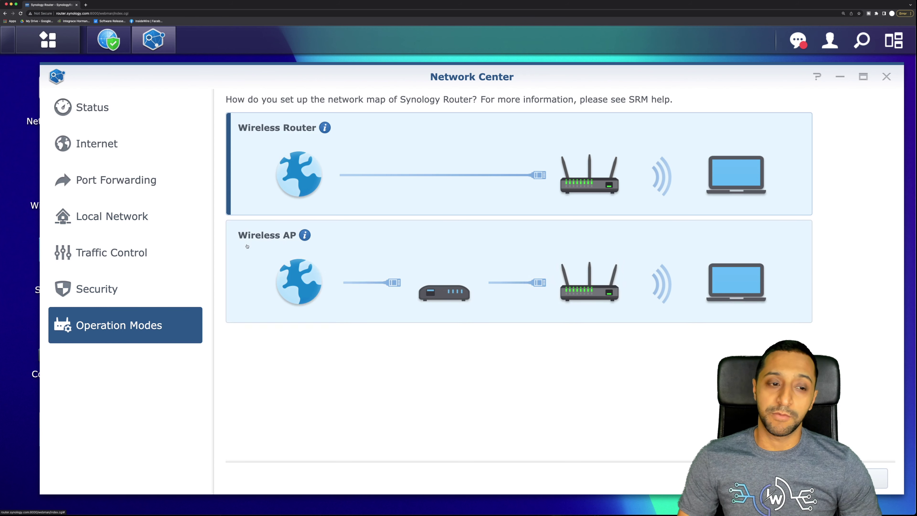
Start creating a local network named IWTestNetwork1 and set its local IP to 172.16.1.1.
{"action": "left_click", "coordinate": [102, 223]}
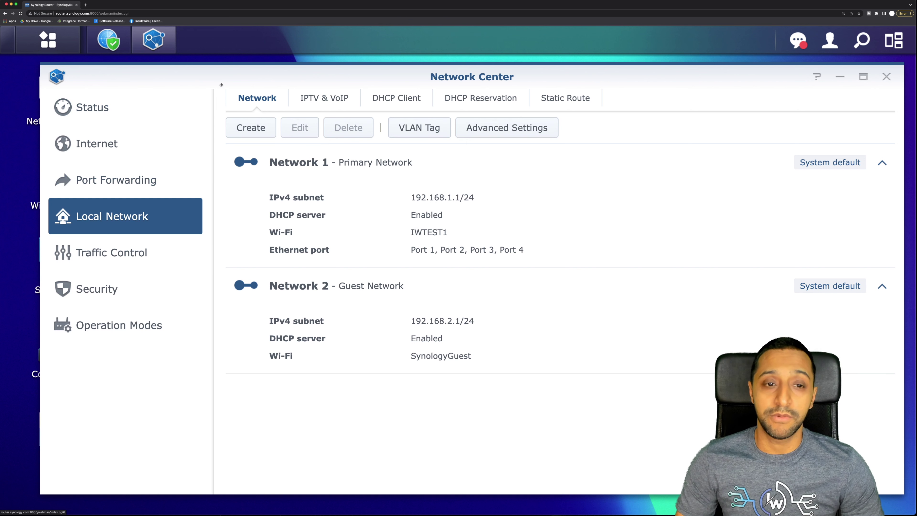
{"action": "left_click", "coordinate": [251, 128]}
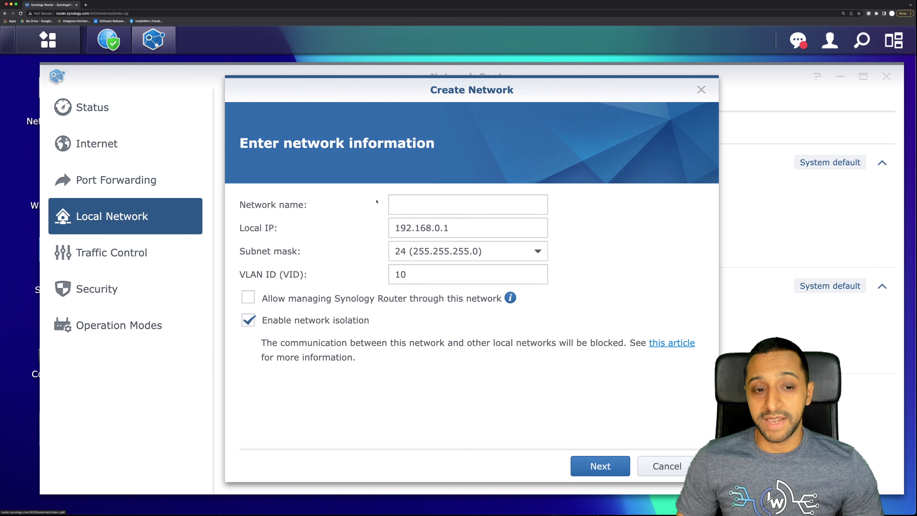
{"action": "left_click", "coordinate": [424, 205]}
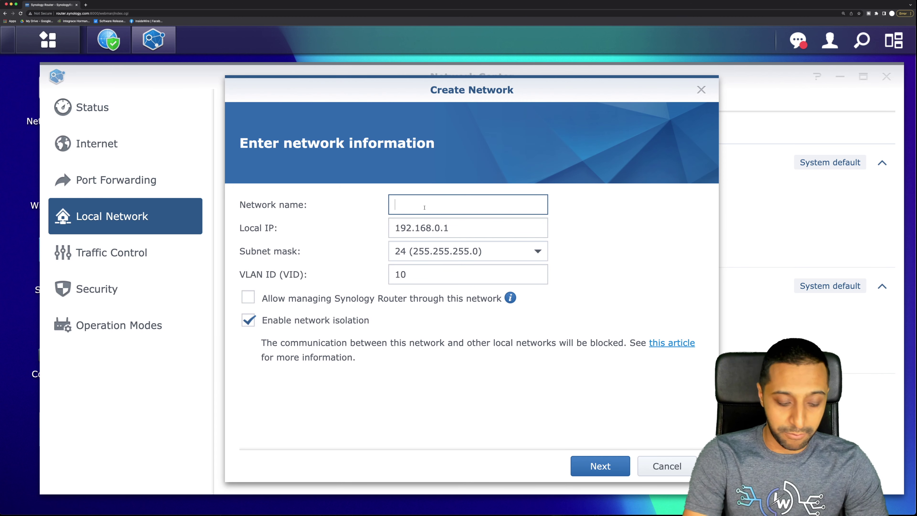
{"action": "type", "text": "IWTestNetwork1"}
{"action": "key", "text": "Tab"}
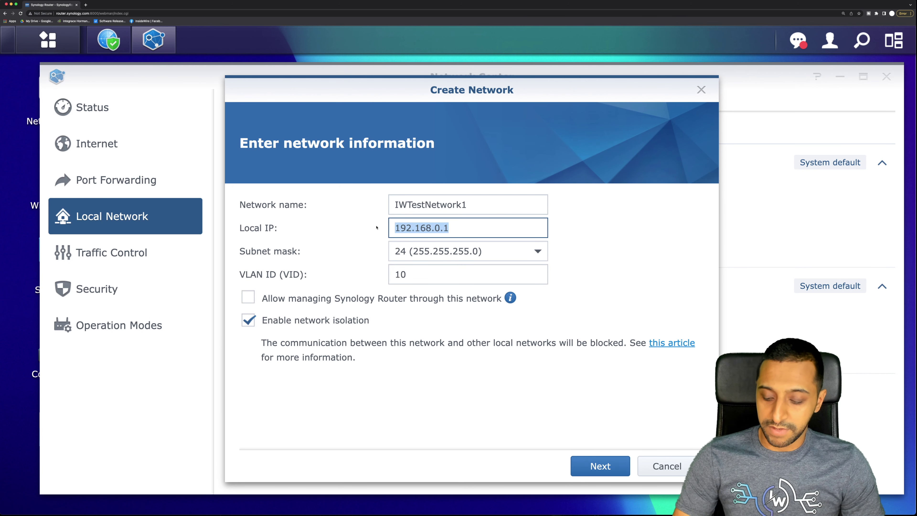
{"action": "type", "text": "172"}
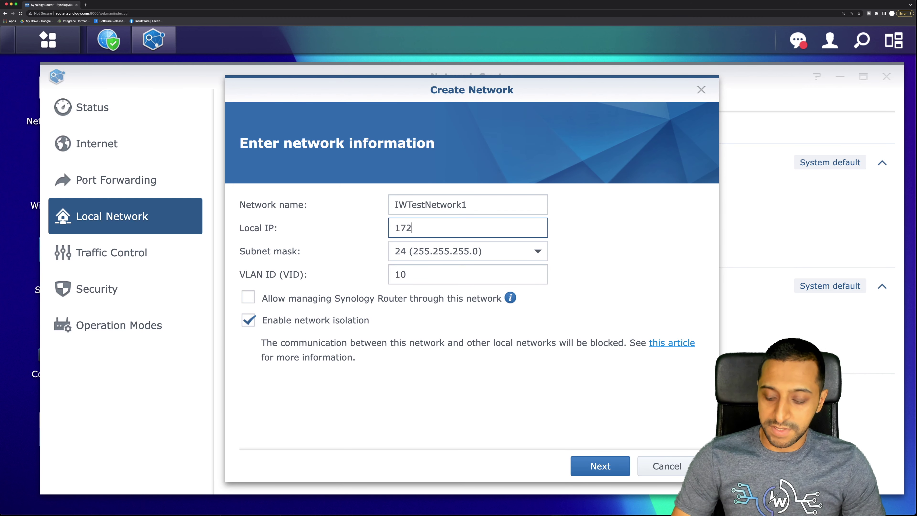
{"action": "type", "text": ".16.1.1"}
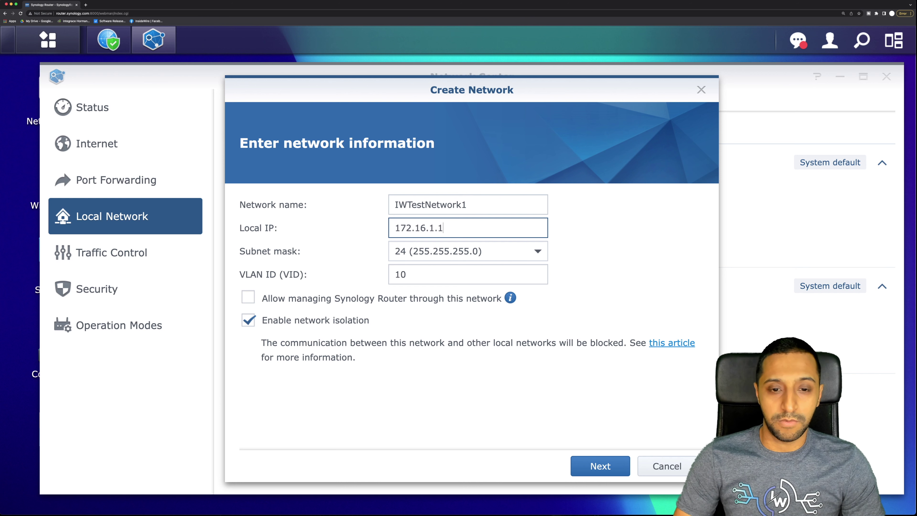
Set the new network's VLAN ID to 111, disable network isolation and continue to the Ethernet port assignment.
{"action": "left_click", "coordinate": [415, 270]}
{"action": "type", "text": "111"}
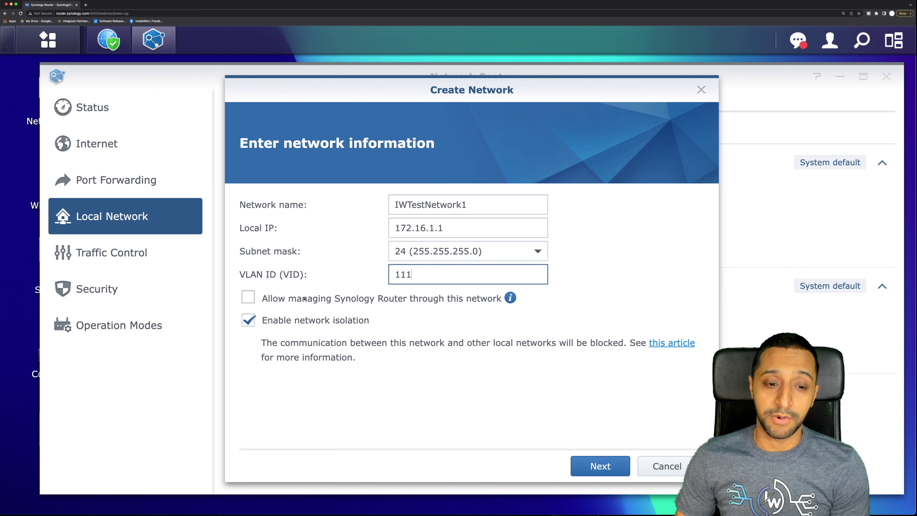
{"action": "left_click", "coordinate": [298, 323]}
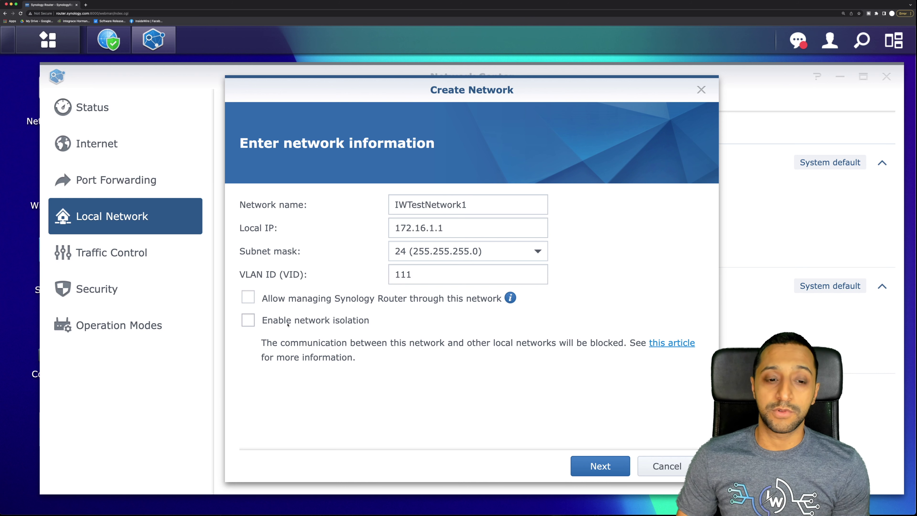
{"action": "left_click", "coordinate": [595, 468]}
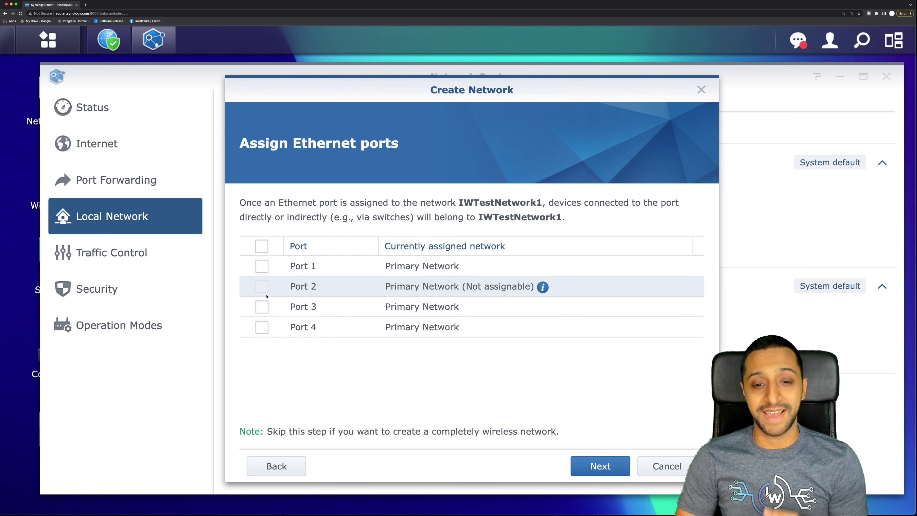
Assign Ethernet Port 1 to IWTestNetwork1 and proceed to the Wi-Fi setup.
{"action": "mouse_move", "coordinate": [544, 289]}
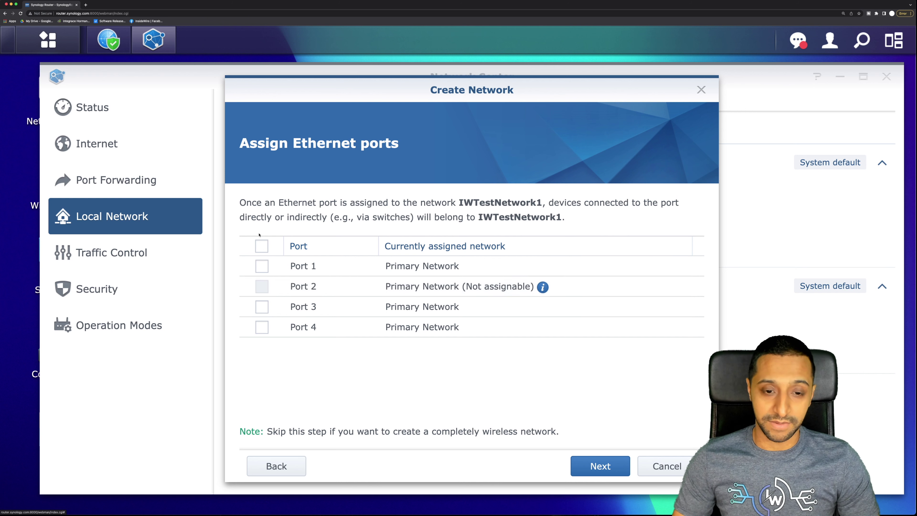
{"action": "left_click", "coordinate": [264, 269]}
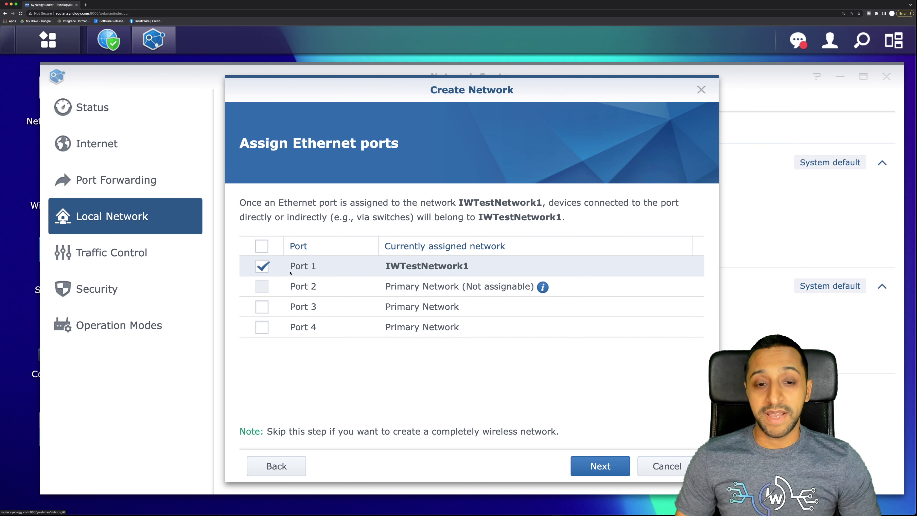
{"action": "left_click", "coordinate": [580, 464]}
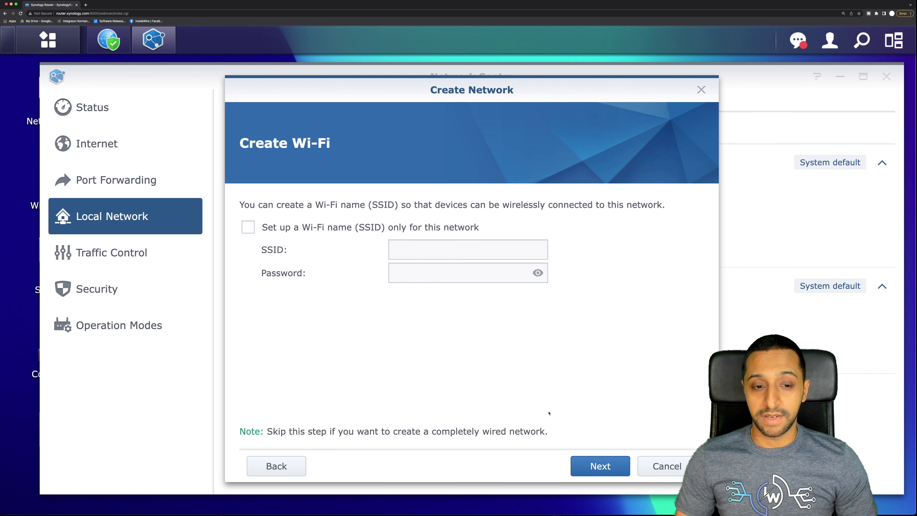
Set up a dedicated Wi-Fi for this network with the SSID IWTestNetwork1 and enter its Wi-Fi password.
{"action": "left_click", "coordinate": [248, 227]}
{"action": "left_click", "coordinate": [415, 249]}
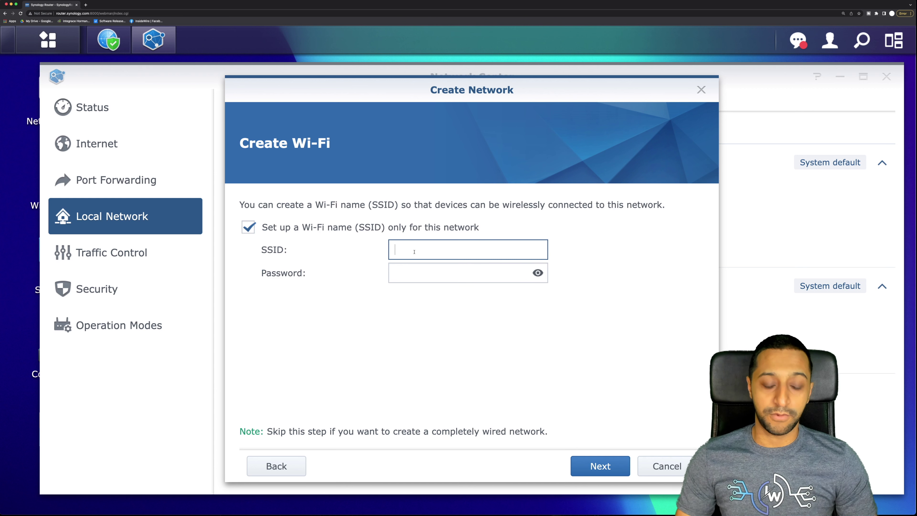
{"action": "type", "text": "IWTestNetwork1"}
{"action": "left_click", "coordinate": [433, 273]}
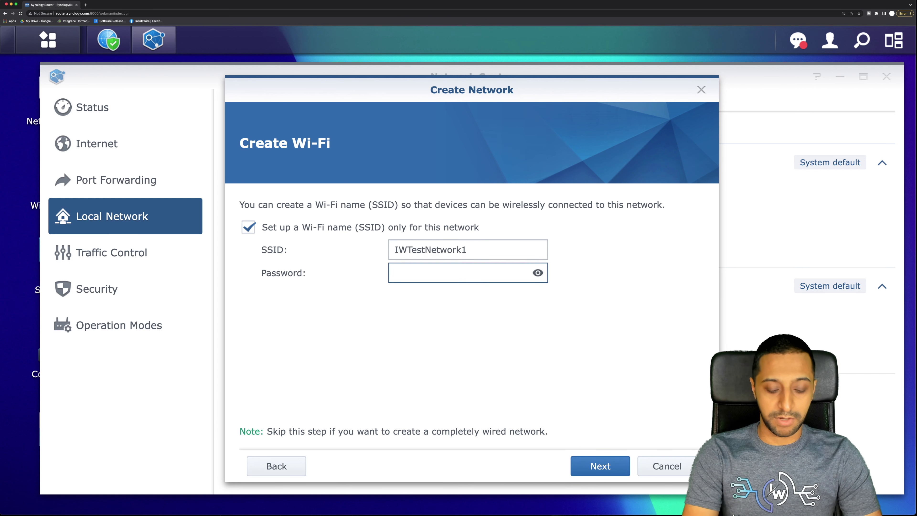
{"action": "type", "text": "********"}
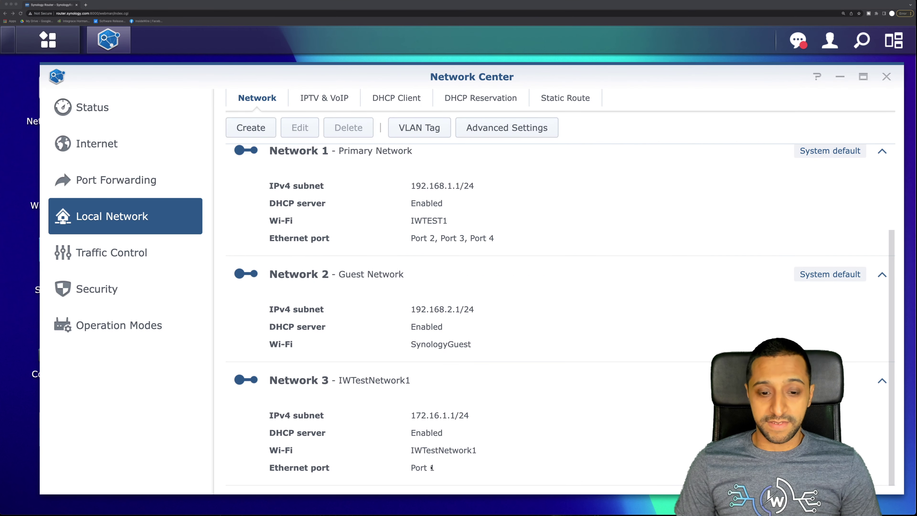
Create a second network IWTestNetwork2 with local IP 172.17.1.1 and VLAN ID 112, allowing router management and keeping network isolation enabled.
{"action": "left_click", "coordinate": [259, 136]}
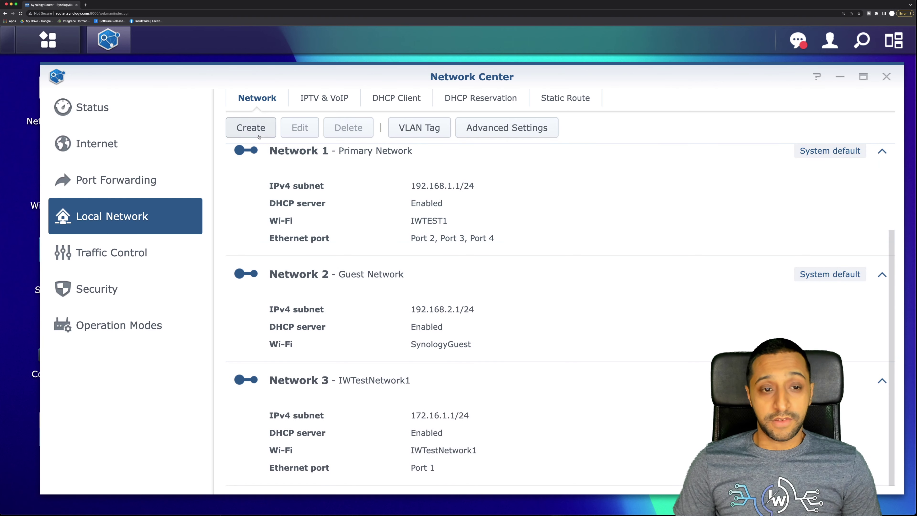
{"action": "left_click", "coordinate": [405, 205]}
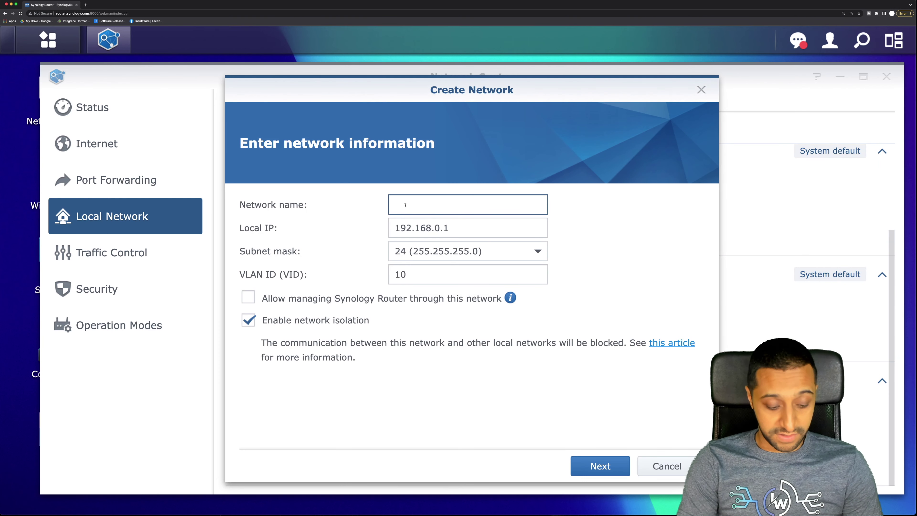
{"action": "type", "text": "IWTestNetwork2"}
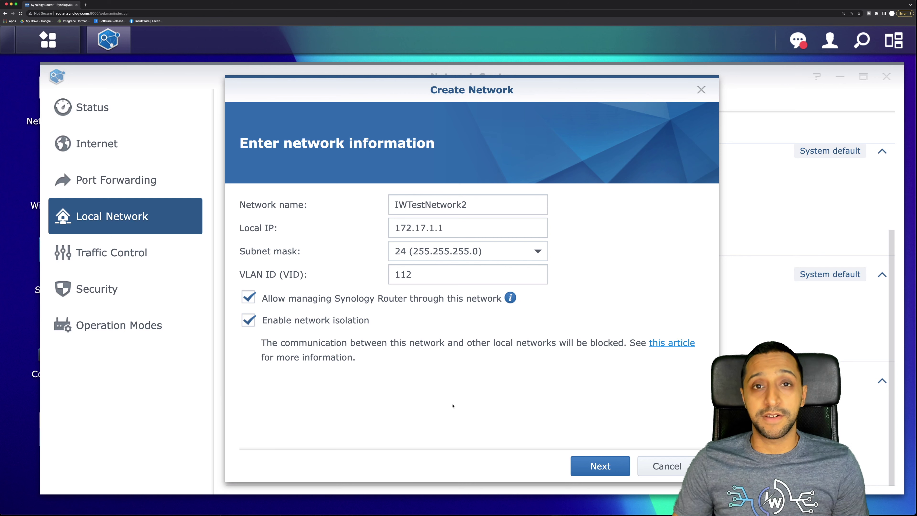
{"action": "left_click", "coordinate": [599, 466]}
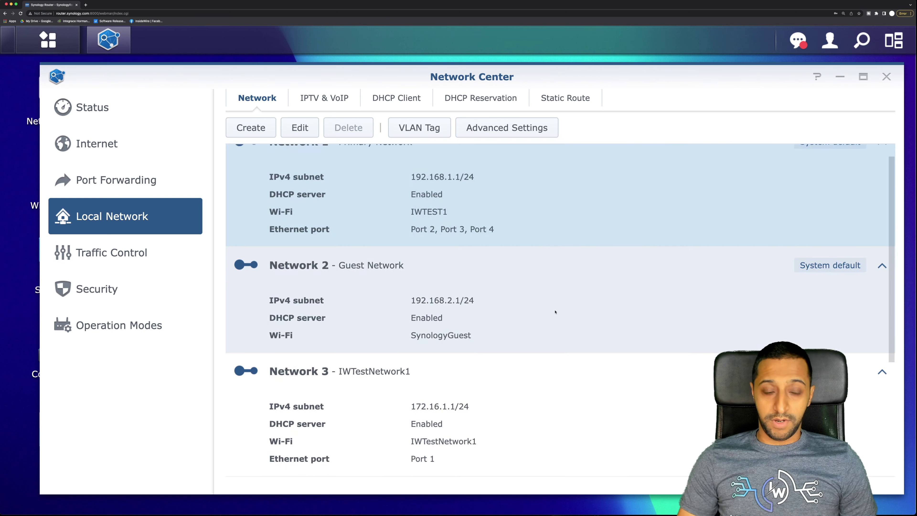
Look through the local networks and try to create one more network.
{"action": "scroll", "coordinate": [542, 325], "scroll_direction": "down", "scroll_amount": 5}
{"action": "scroll", "coordinate": [484, 390], "scroll_direction": "up", "scroll_amount": 5}
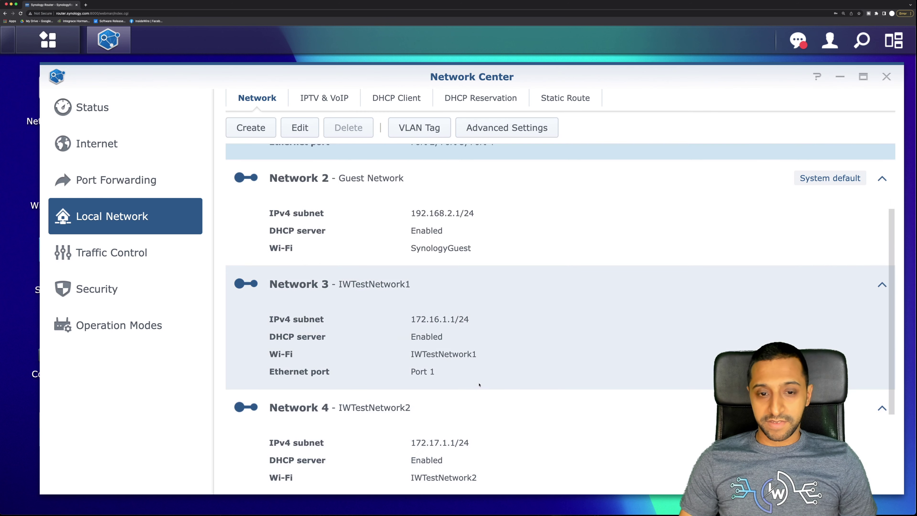
{"action": "left_click", "coordinate": [238, 135]}
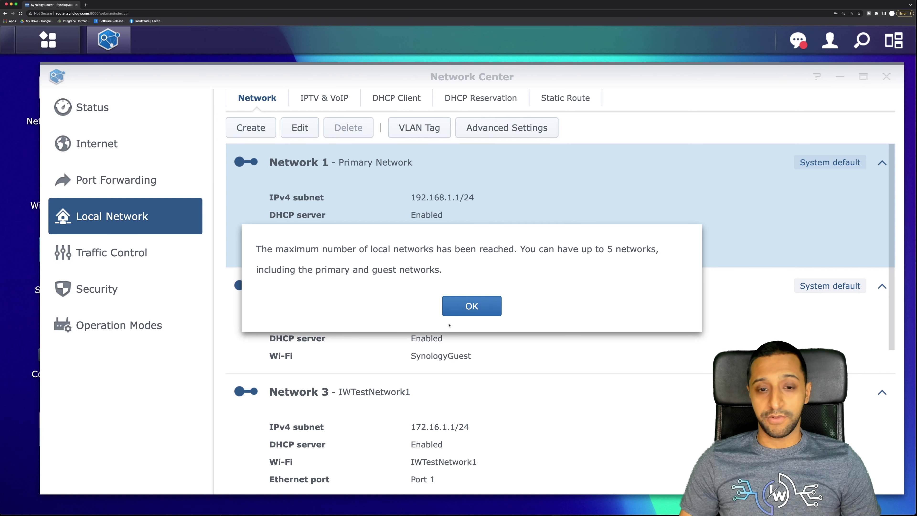
{"action": "left_click", "coordinate": [469, 308]}
{"action": "left_click", "coordinate": [468, 304]}
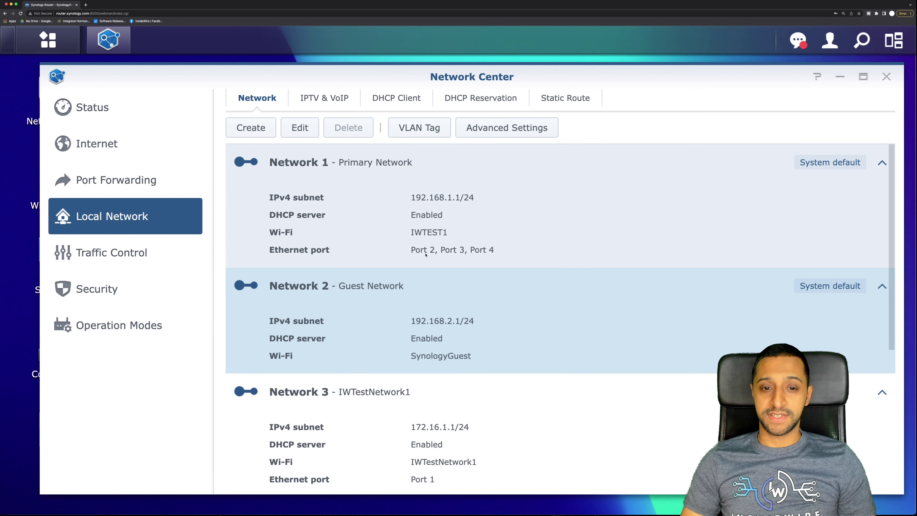
Review the Ethernet port assignments of the local networks and open the VLAN tag settings.
{"action": "left_click", "coordinate": [447, 253]}
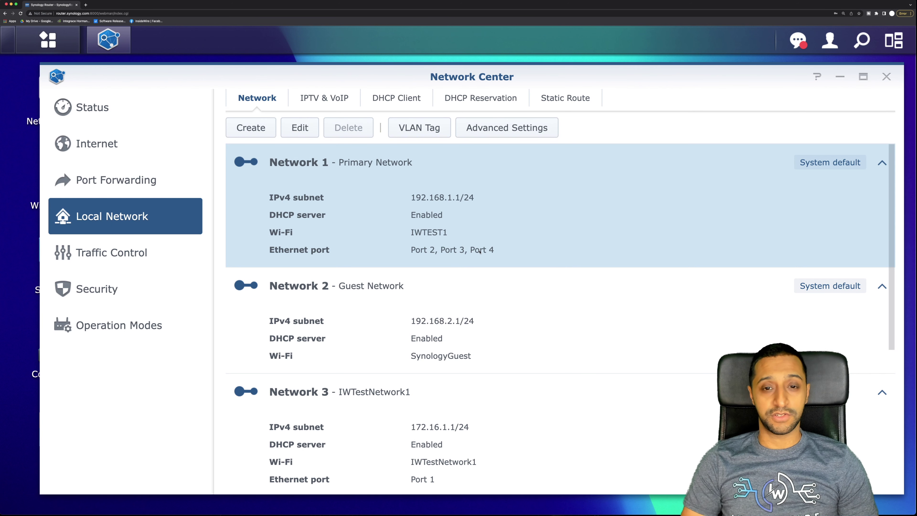
{"action": "scroll", "coordinate": [397, 267], "scroll_direction": "down", "scroll_amount": 3}
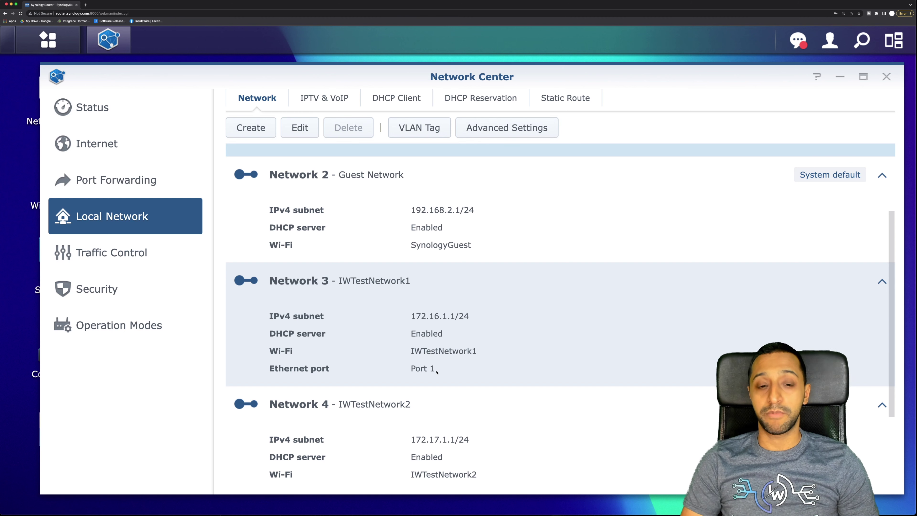
{"action": "scroll", "coordinate": [430, 363], "scroll_direction": "down", "scroll_amount": 3}
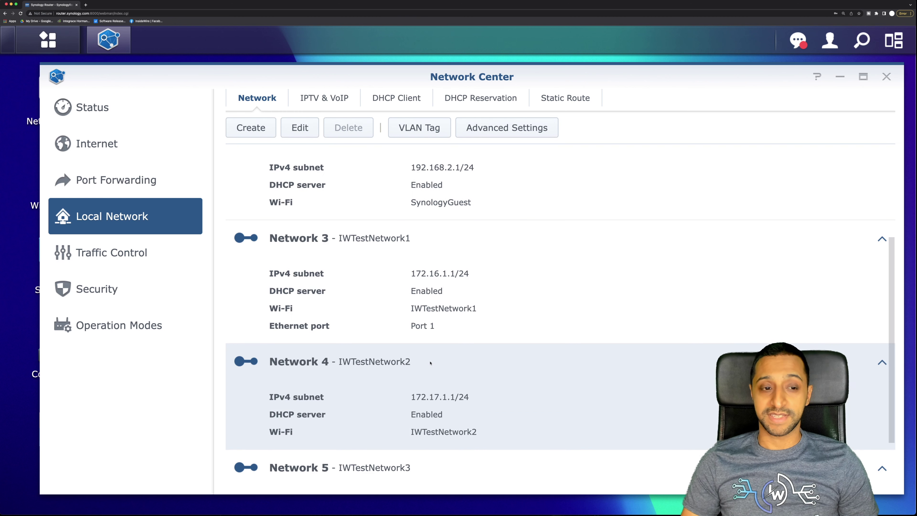
{"action": "left_click", "coordinate": [427, 131]}
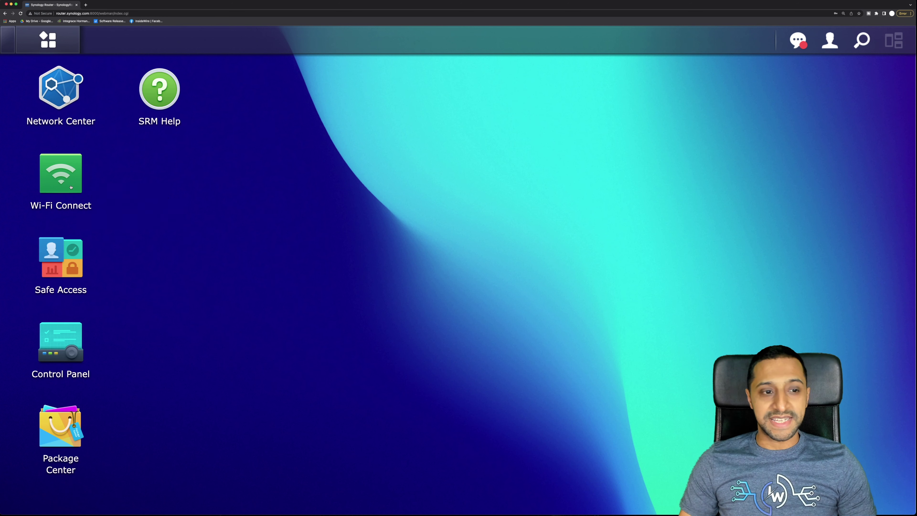
Open Wi-Fi Connect and review the Wi-Fi networks in its status overview.
{"action": "left_click", "coordinate": [79, 182]}
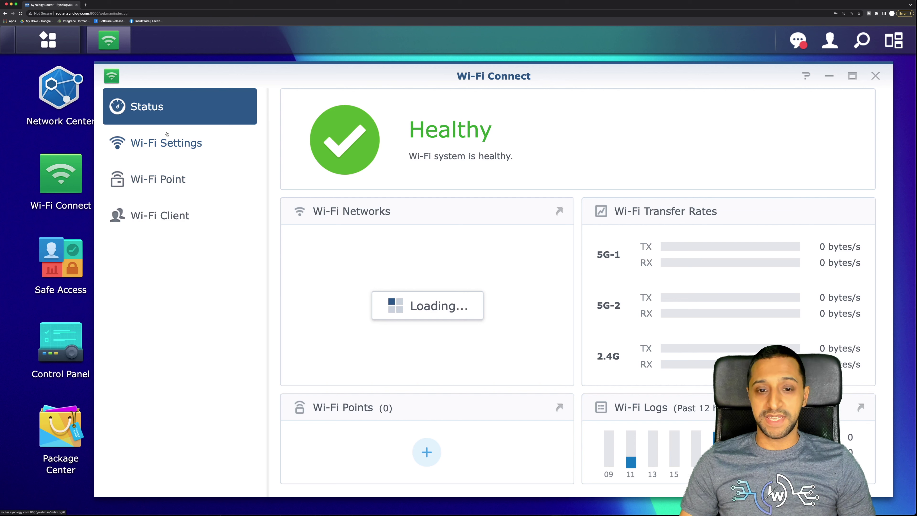
{"action": "scroll", "coordinate": [415, 269], "scroll_direction": "down", "scroll_amount": 3}
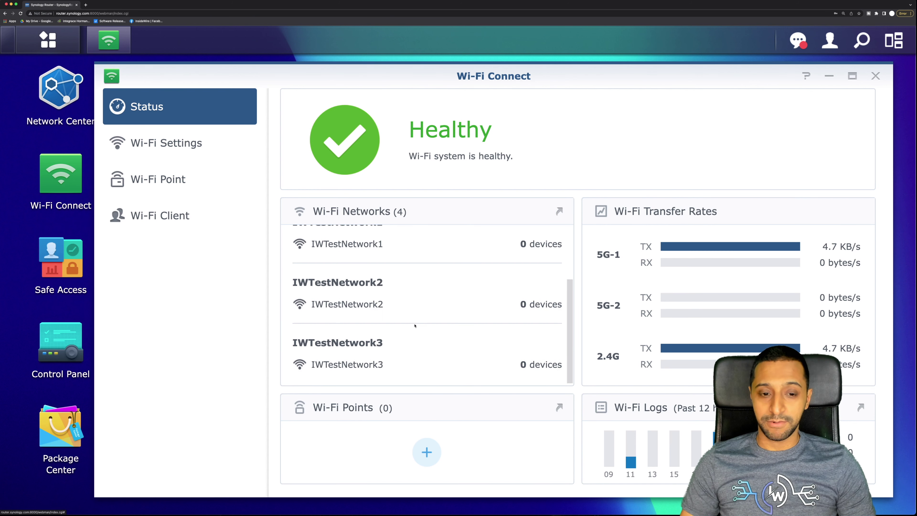
{"action": "scroll", "coordinate": [415, 324], "scroll_direction": "up", "scroll_amount": 3}
{"action": "scroll", "coordinate": [399, 279], "scroll_direction": "down", "scroll_amount": 3}
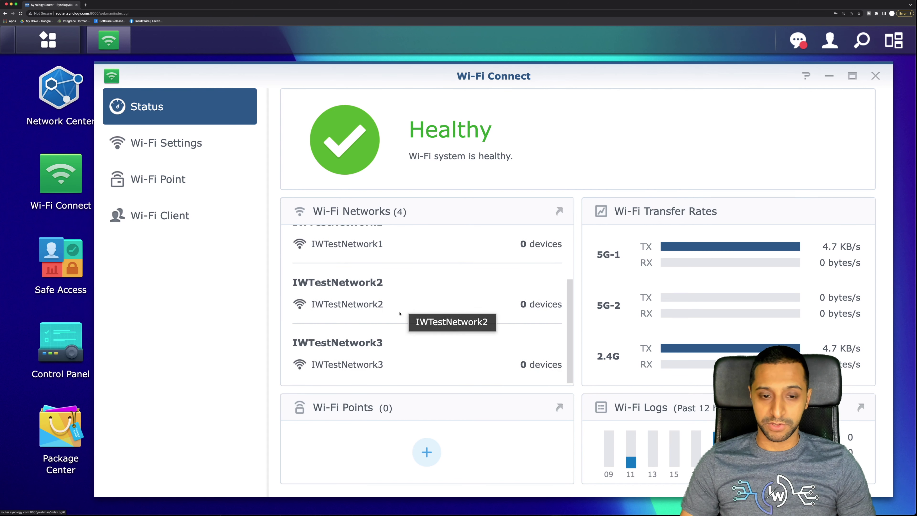
{"action": "scroll", "coordinate": [401, 336], "scroll_direction": "up", "scroll_amount": 2}
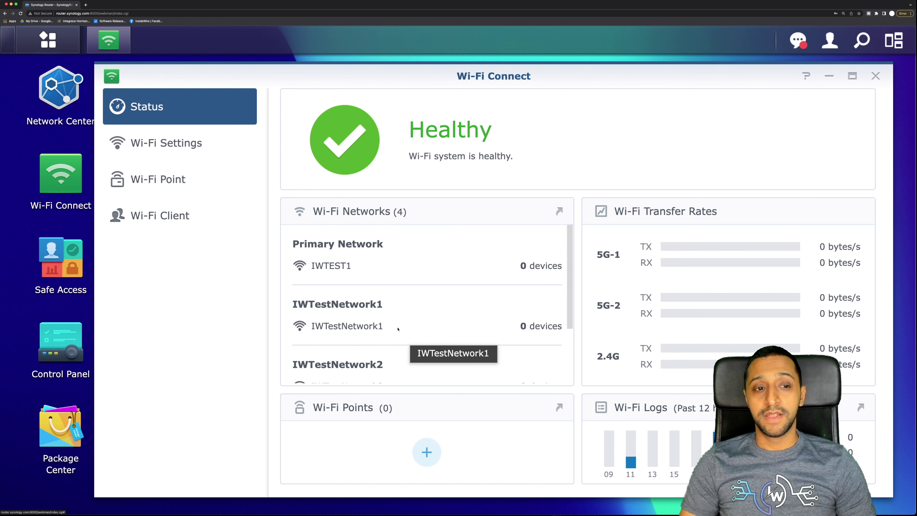
Enable the wireless radio and password rotation in the guest network's Wi-Fi settings.
{"action": "left_click", "coordinate": [183, 145]}
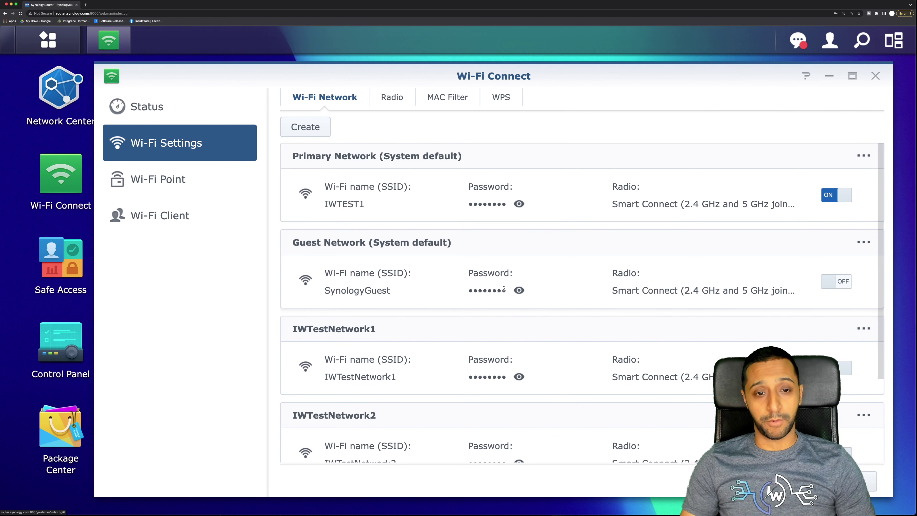
{"action": "left_click", "coordinate": [864, 241]}
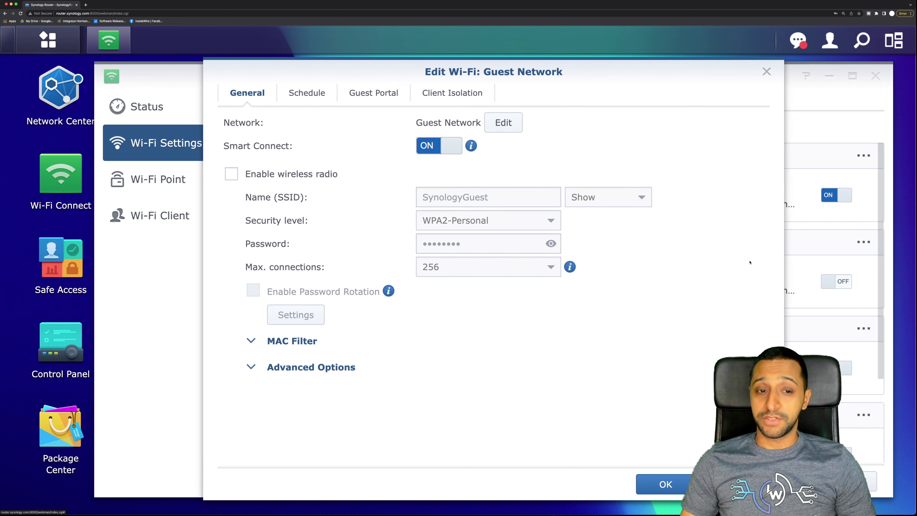
{"action": "left_click", "coordinate": [281, 178]}
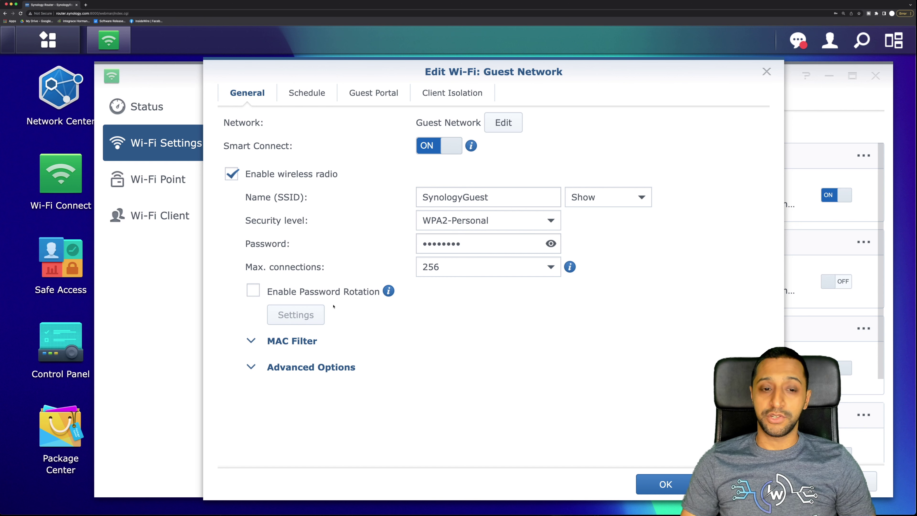
{"action": "left_click", "coordinate": [331, 295]}
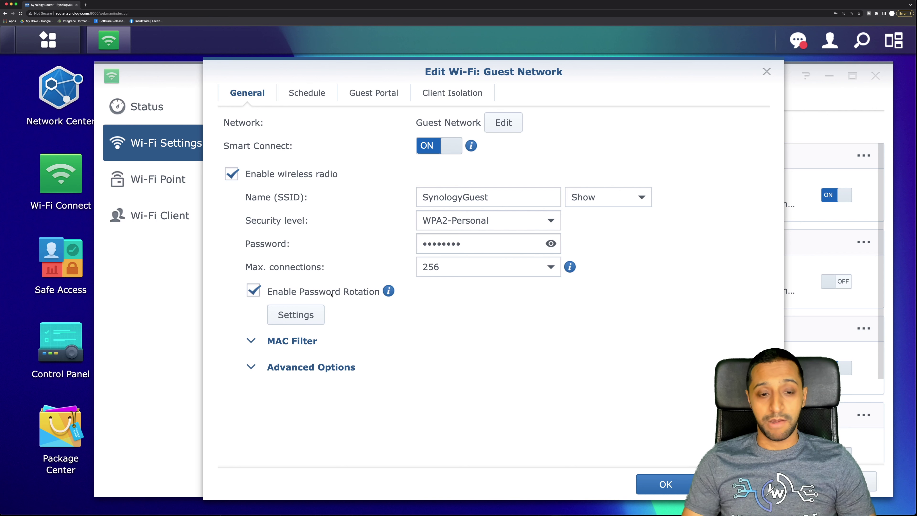
Enable the schedule and the guest portal for the guest network, check the client isolation option and save the settings.
{"action": "left_click", "coordinate": [304, 94]}
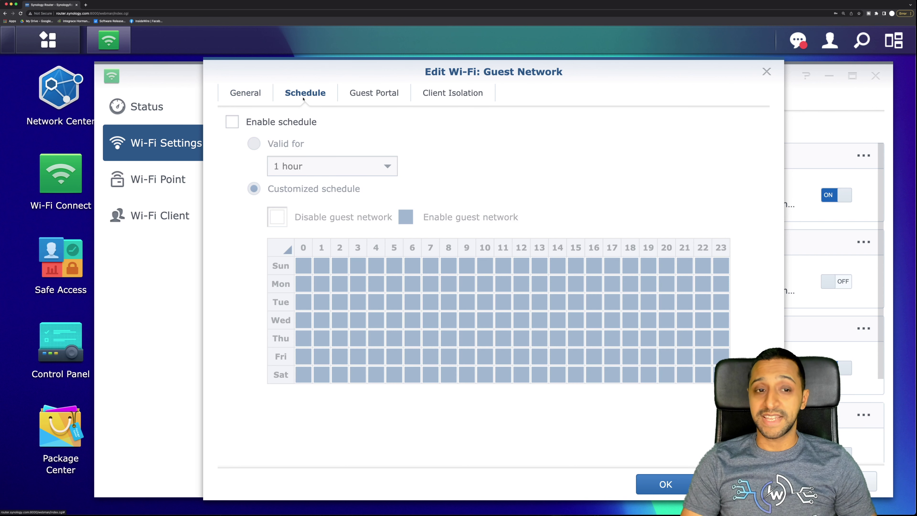
{"action": "left_click", "coordinate": [232, 122]}
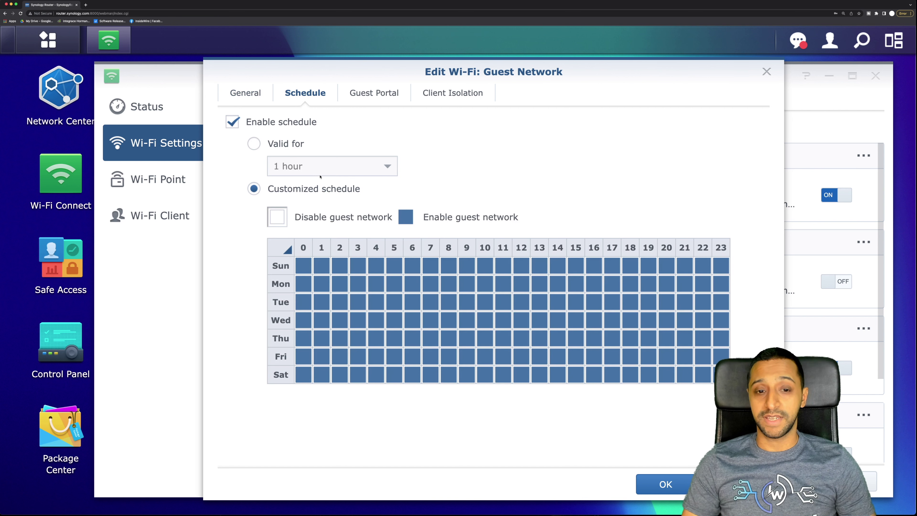
{"action": "left_click", "coordinate": [373, 94]}
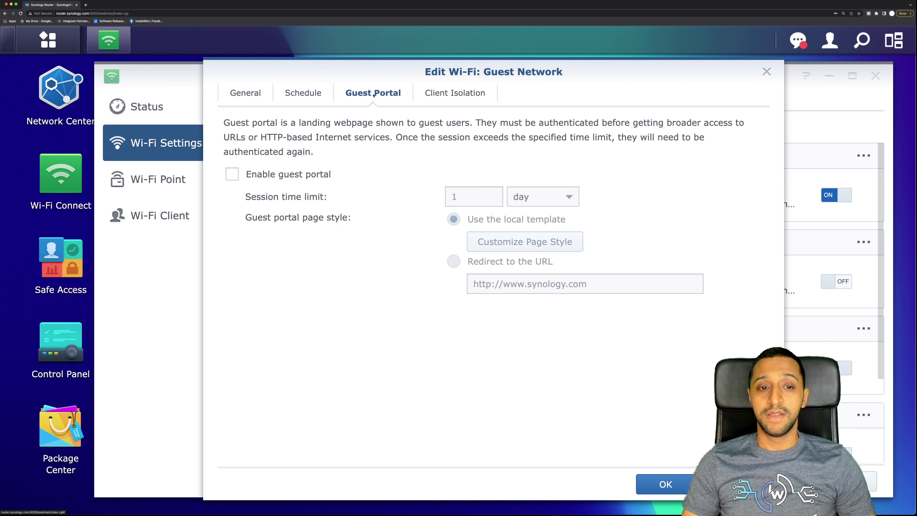
{"action": "left_click", "coordinate": [342, 174]}
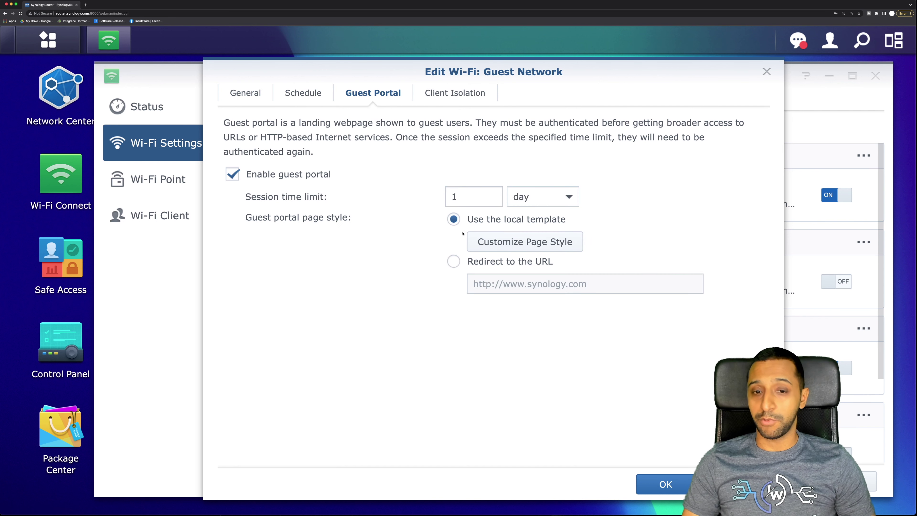
{"action": "left_click", "coordinate": [458, 98]}
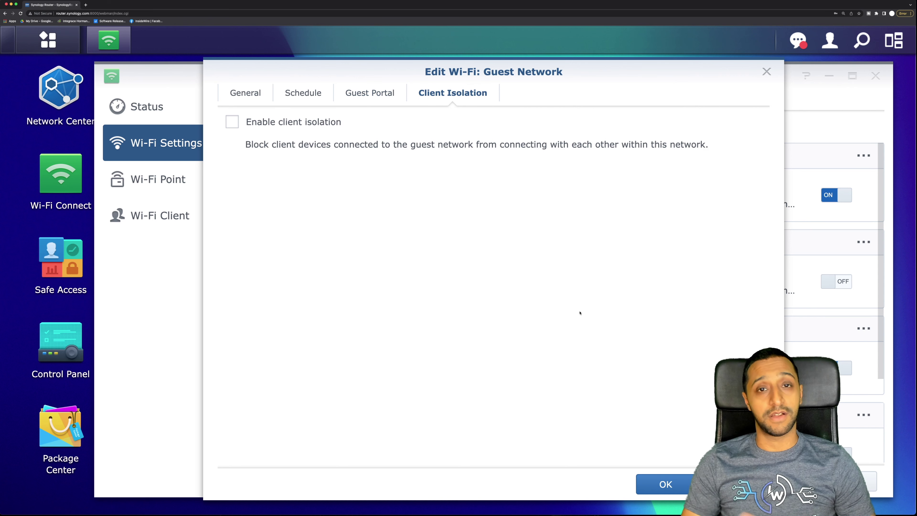
{"action": "left_click", "coordinate": [661, 484]}
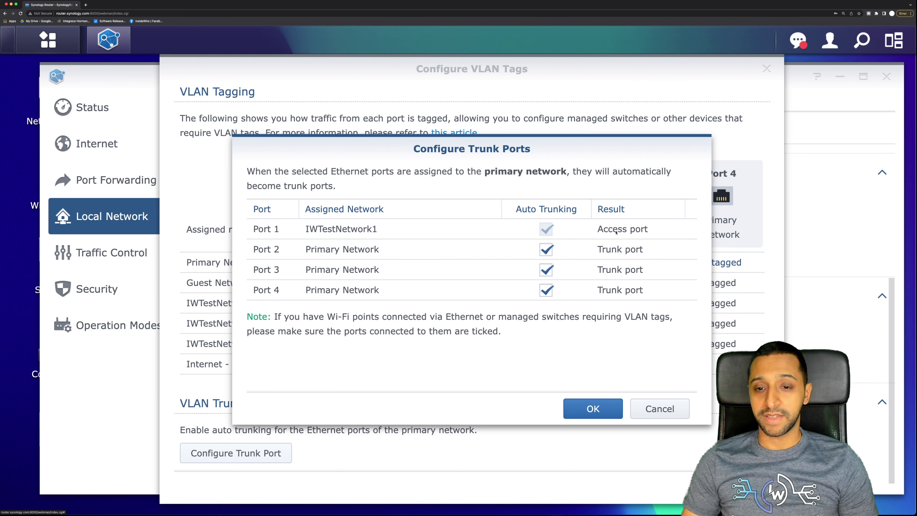
Turn auto trunking for Port 3 off and back on in the trunk port configuration.
{"action": "left_click", "coordinate": [543, 275]}
{"action": "left_click", "coordinate": [543, 275]}
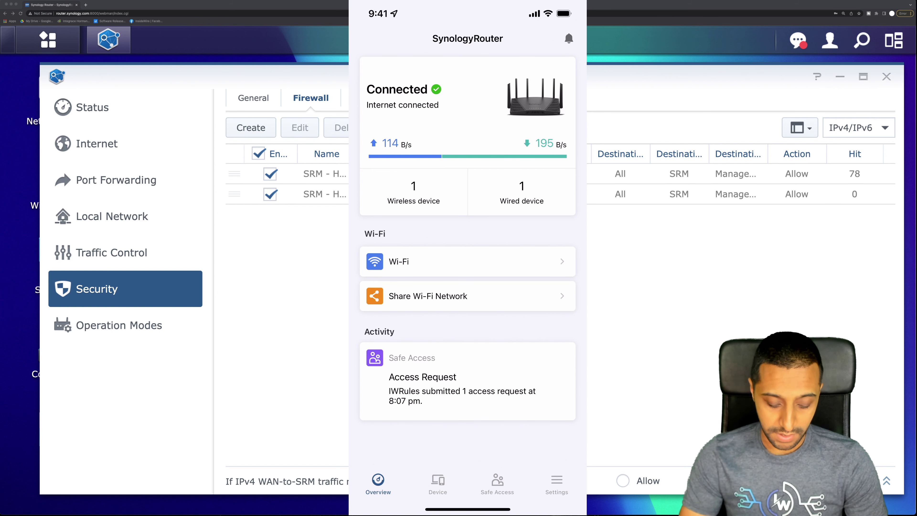
Review the router's Wi-Fi networks in the mobile app and display the sharing QR code for the Primary Network.
{"action": "left_click", "coordinate": [466, 262]}
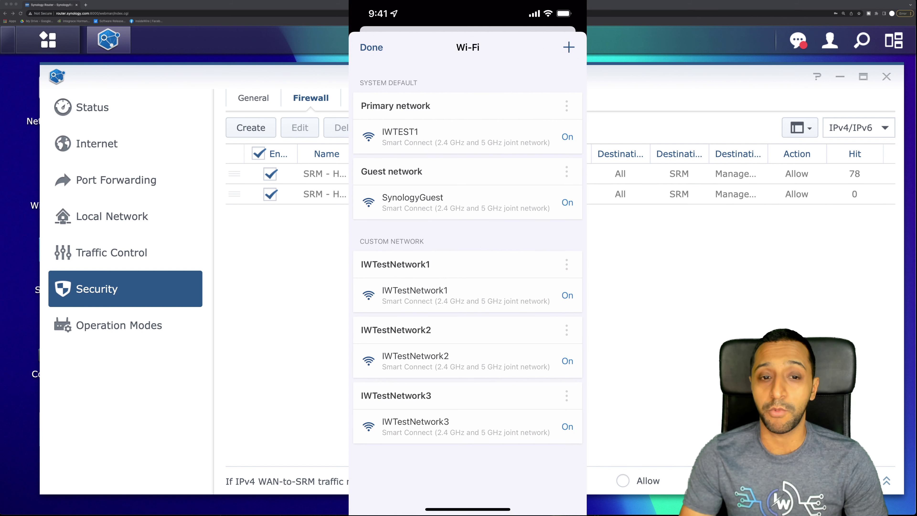
{"action": "left_click", "coordinate": [371, 48]}
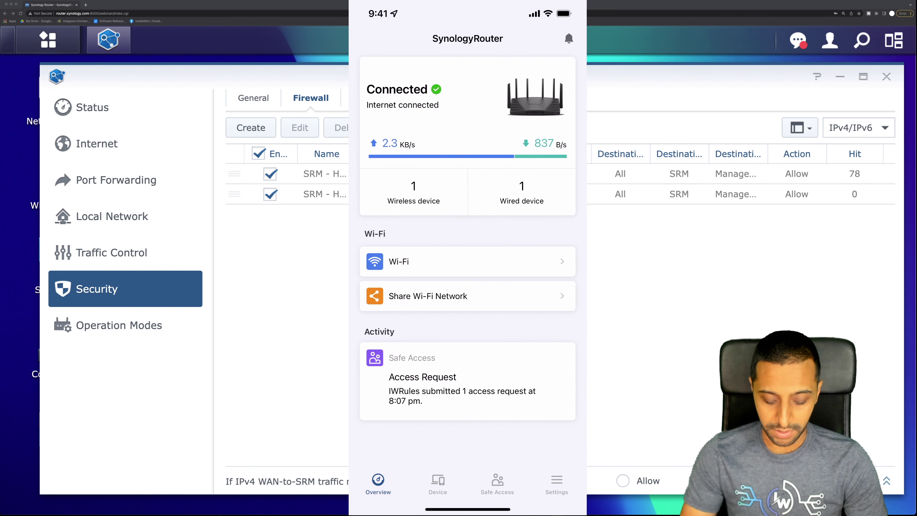
{"action": "left_click", "coordinate": [466, 295]}
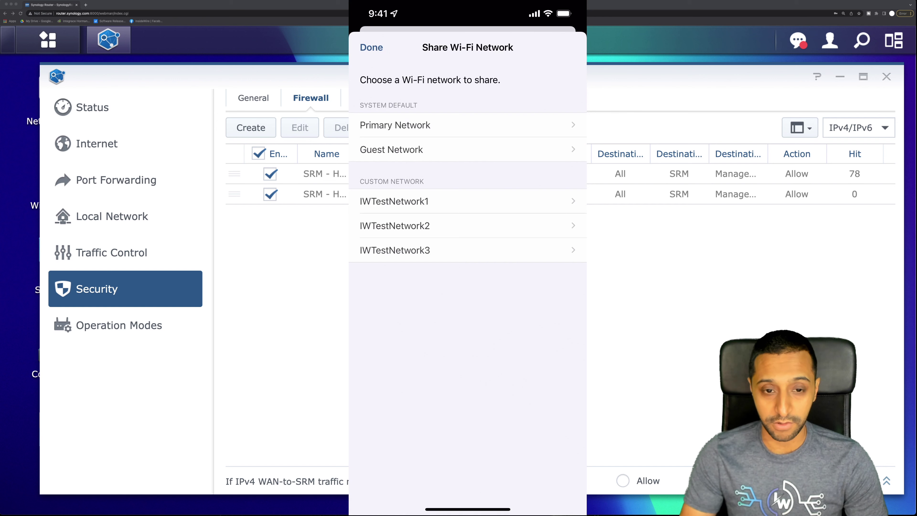
{"action": "left_click", "coordinate": [465, 125]}
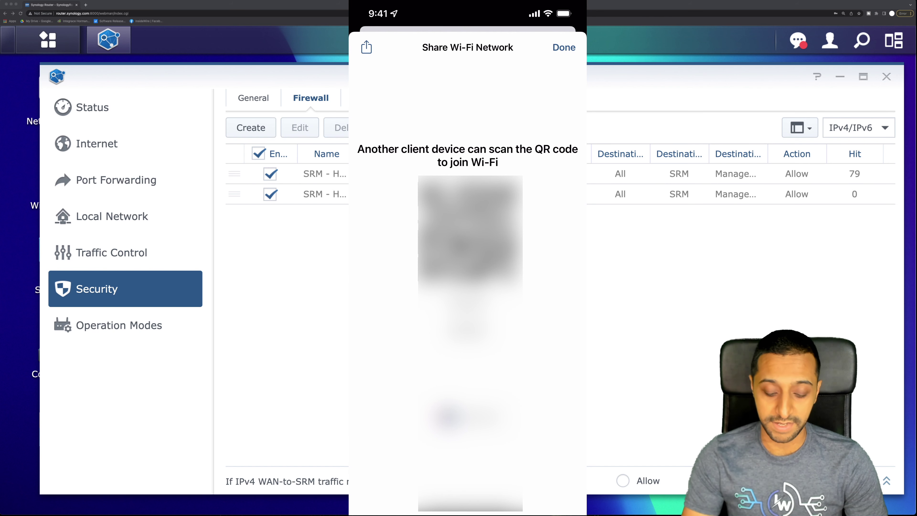
{"action": "left_click", "coordinate": [563, 47]}
{"action": "left_click", "coordinate": [370, 45]}
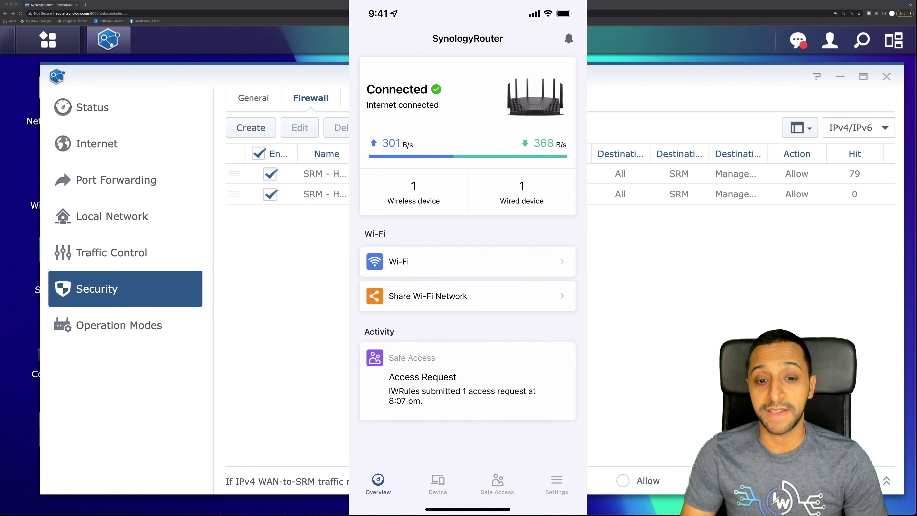
Review the tiktok.com access request and its options, and examine the wireless and complete device lists.
{"action": "left_click", "coordinate": [422, 379]}
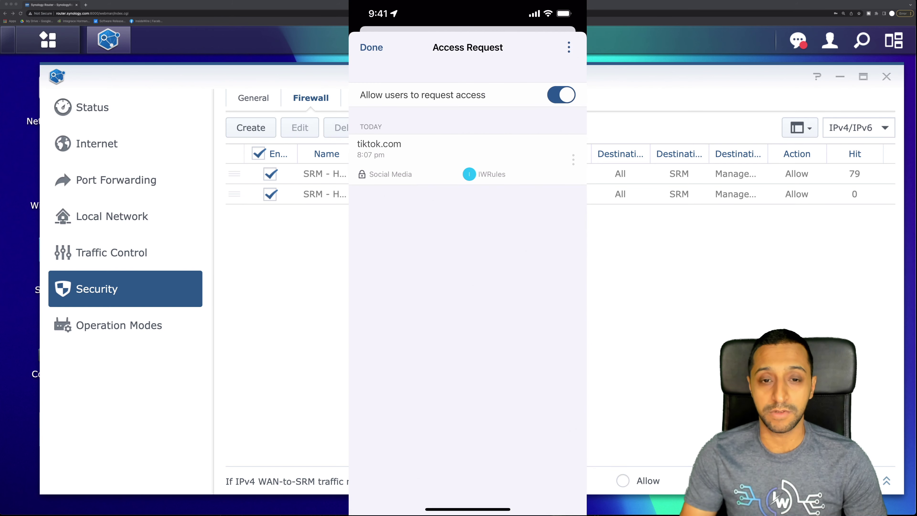
{"action": "left_click", "coordinate": [573, 159]}
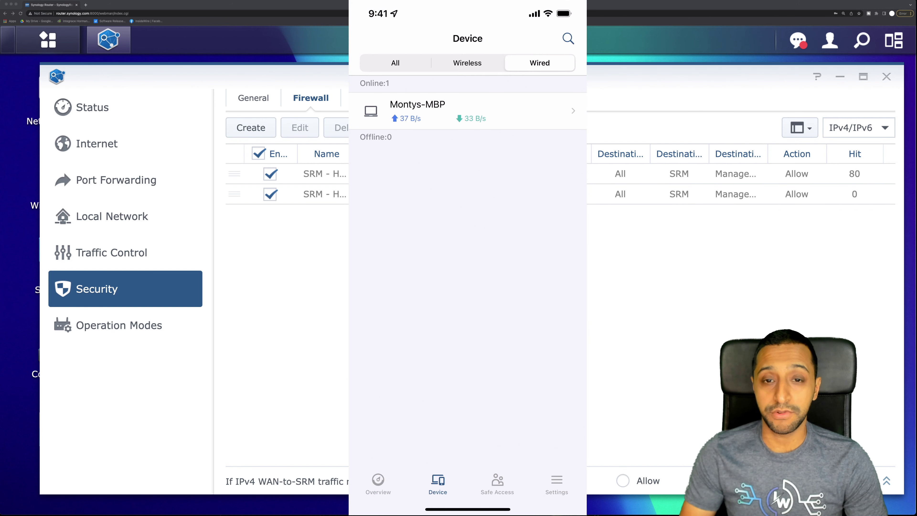
{"action": "left_click", "coordinate": [467, 63]}
{"action": "left_click", "coordinate": [396, 62]}
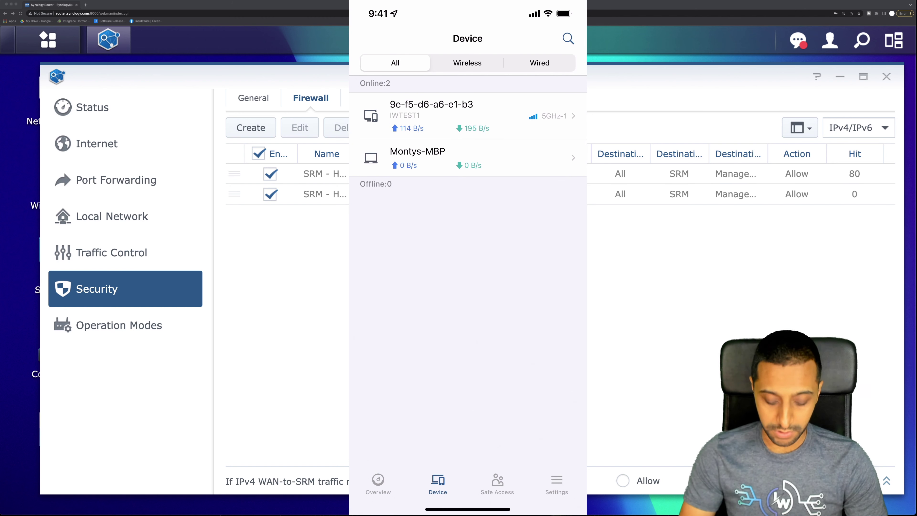
Check the Safe Access option for adding a profile and the IWRules internet pause prompt, declining the pause.
{"action": "left_click", "coordinate": [498, 484]}
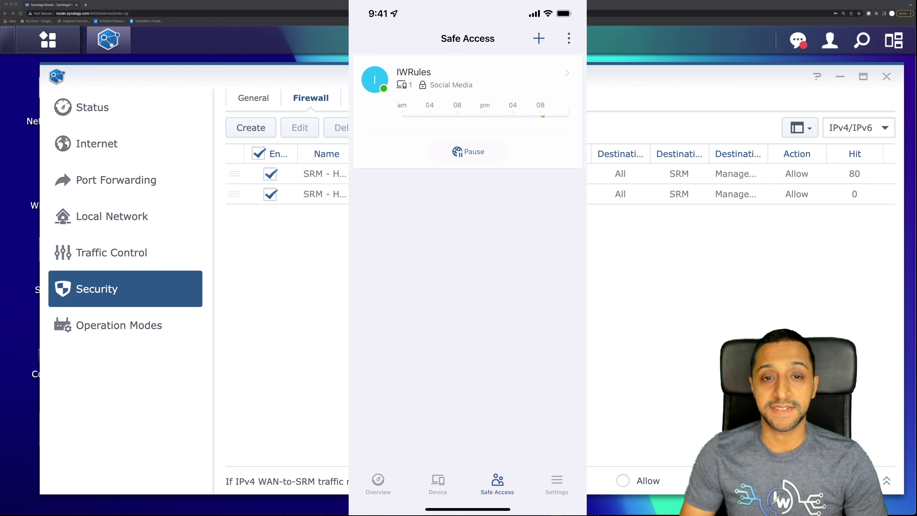
{"action": "left_click", "coordinate": [539, 39]}
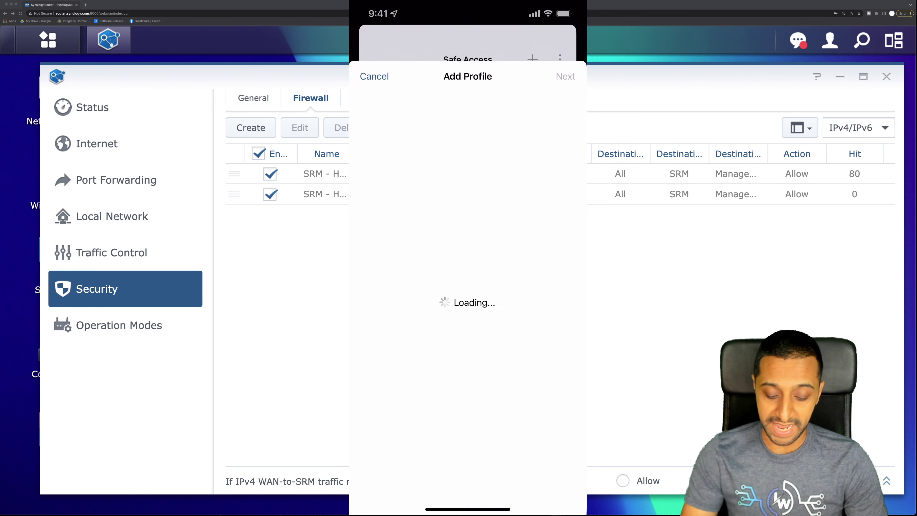
{"action": "left_click", "coordinate": [468, 152]}
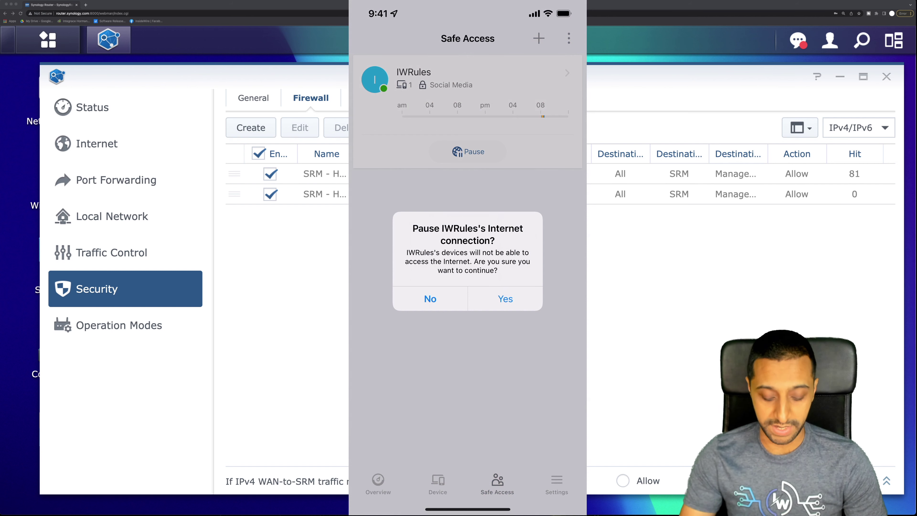
{"action": "left_click", "coordinate": [431, 299]}
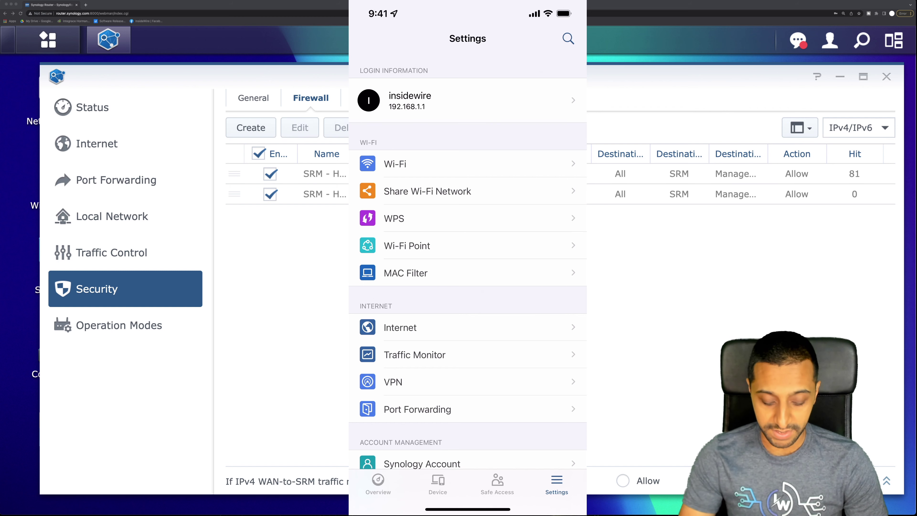
Examine the mobile app's settings, including WPS, Wi-Fi Point and the internet, security and system options.
{"action": "left_click", "coordinate": [394, 219]}
{"action": "left_click", "coordinate": [368, 37]}
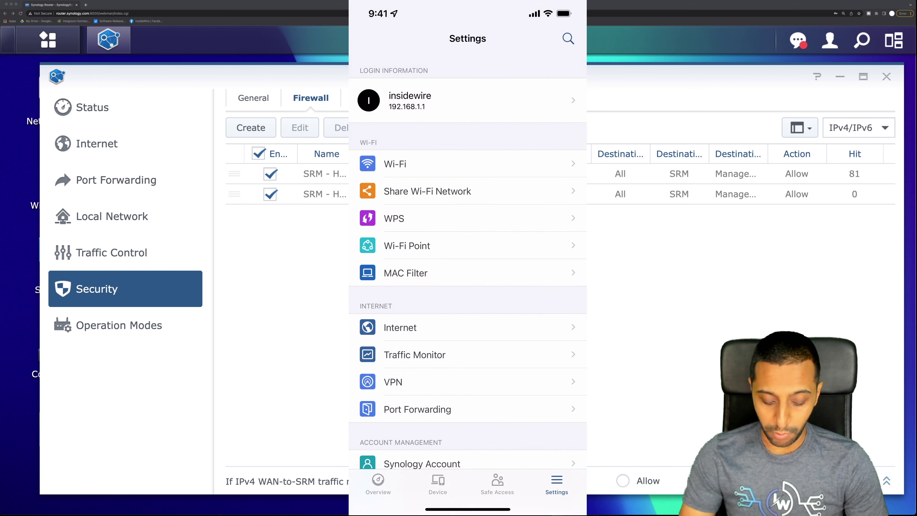
{"action": "left_click", "coordinate": [407, 245]}
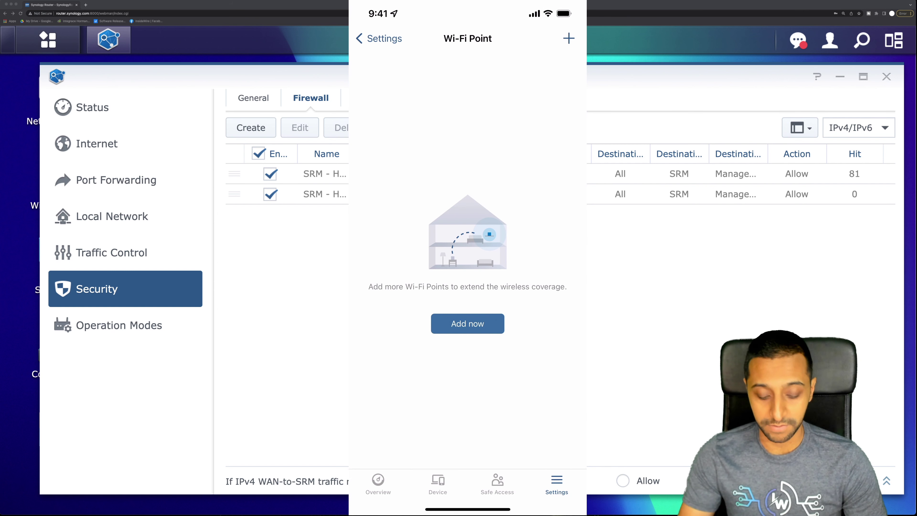
{"action": "left_click", "coordinate": [379, 38]}
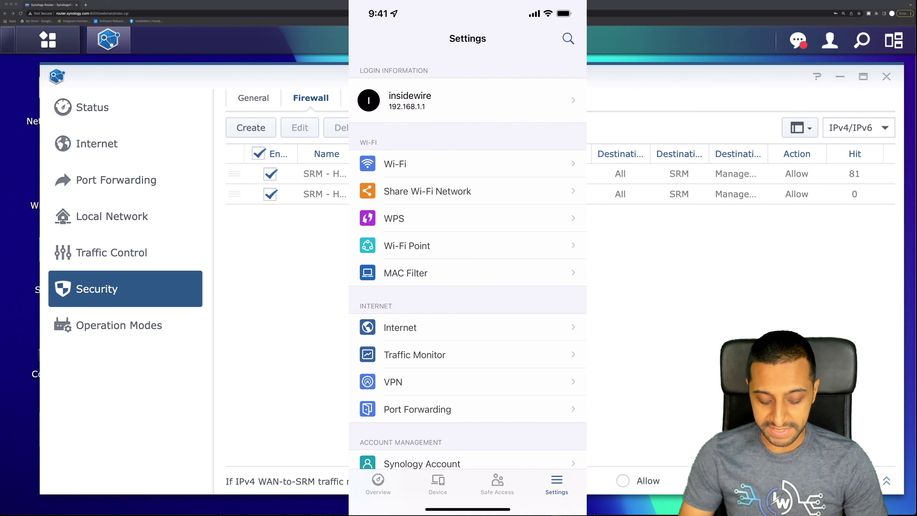
{"action": "scroll", "coordinate": [467, 264], "scroll_direction": "down", "scroll_amount": 4}
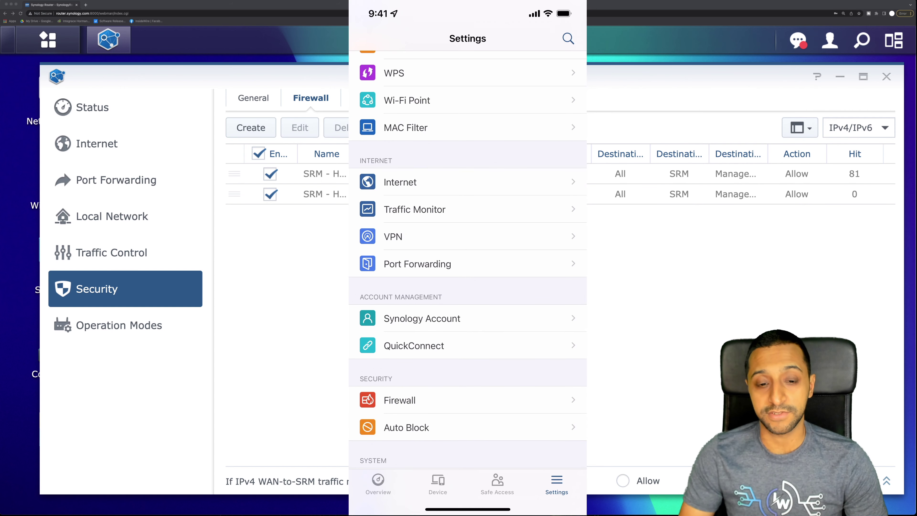
{"action": "scroll", "coordinate": [467, 264], "scroll_direction": "down", "scroll_amount": 2}
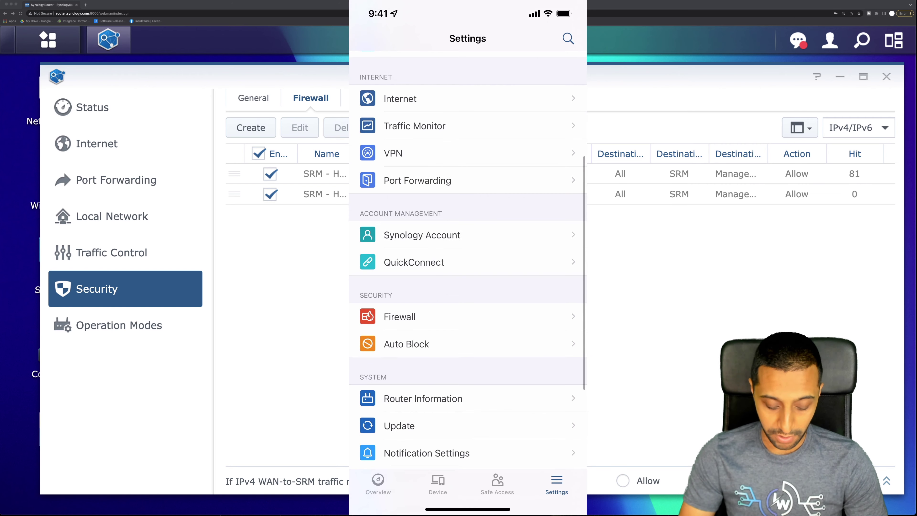
{"action": "scroll", "coordinate": [467, 263], "scroll_direction": "down", "scroll_amount": 3}
{"action": "scroll", "coordinate": [468, 263], "scroll_direction": "down", "scroll_amount": 2}
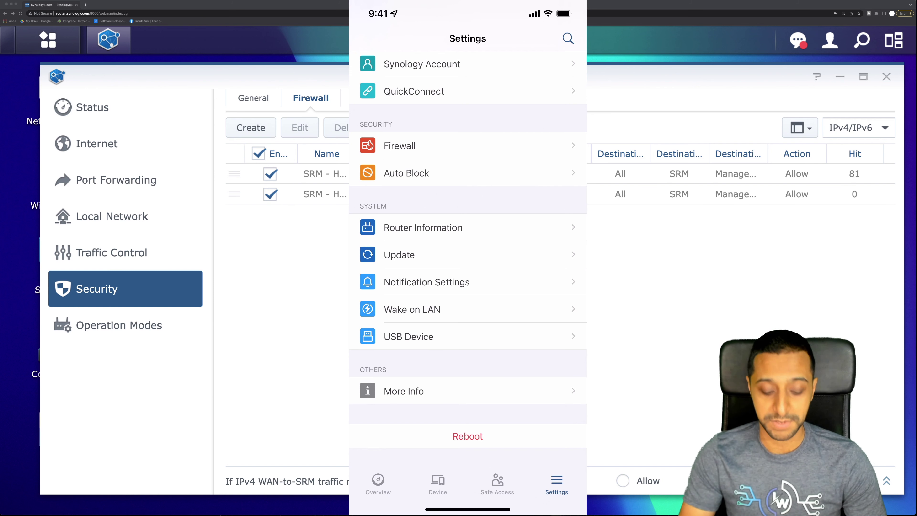
{"action": "scroll", "coordinate": [467, 257], "scroll_direction": "up", "scroll_amount": 2}
{"action": "left_click", "coordinate": [422, 288]}
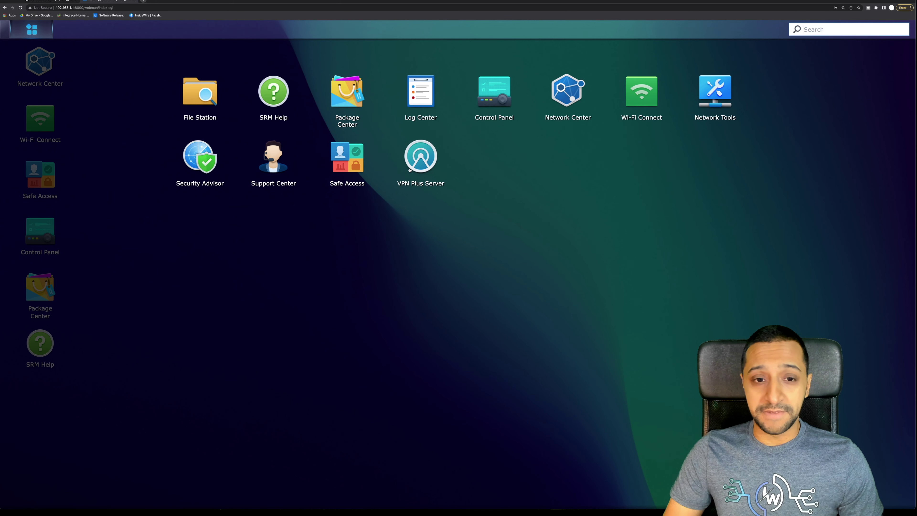
Open VPN Plus Server and review the Synology VPN settings from SSL VPN and Remote Desktop through WebVPN and Domain Settings.
{"action": "left_click", "coordinate": [410, 170]}
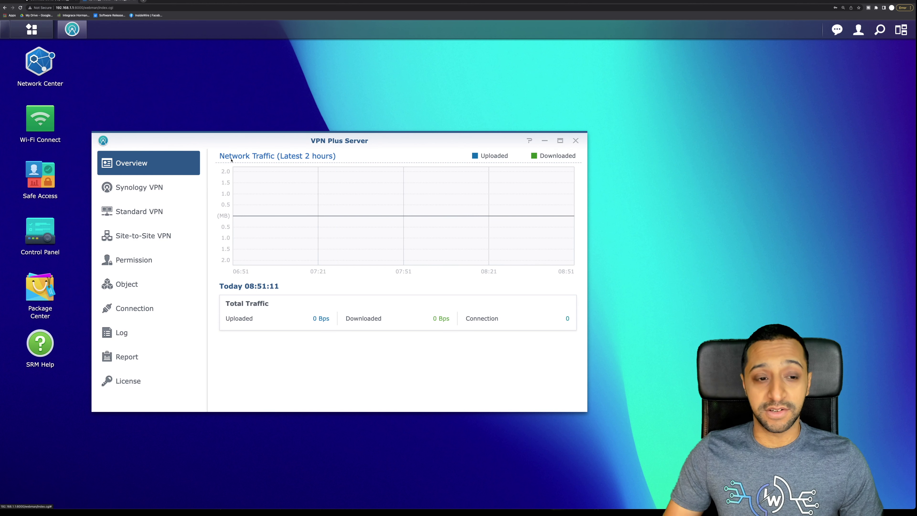
{"action": "left_click", "coordinate": [138, 188]}
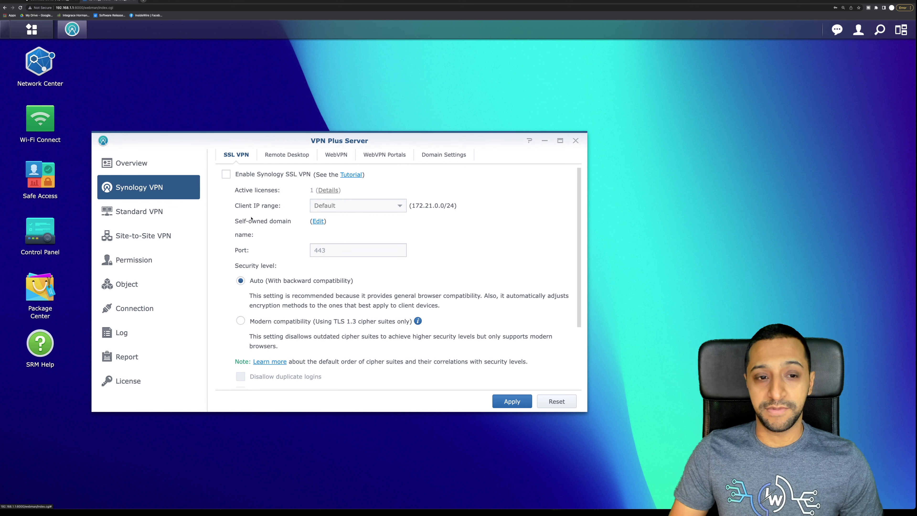
{"action": "left_click", "coordinate": [284, 155]}
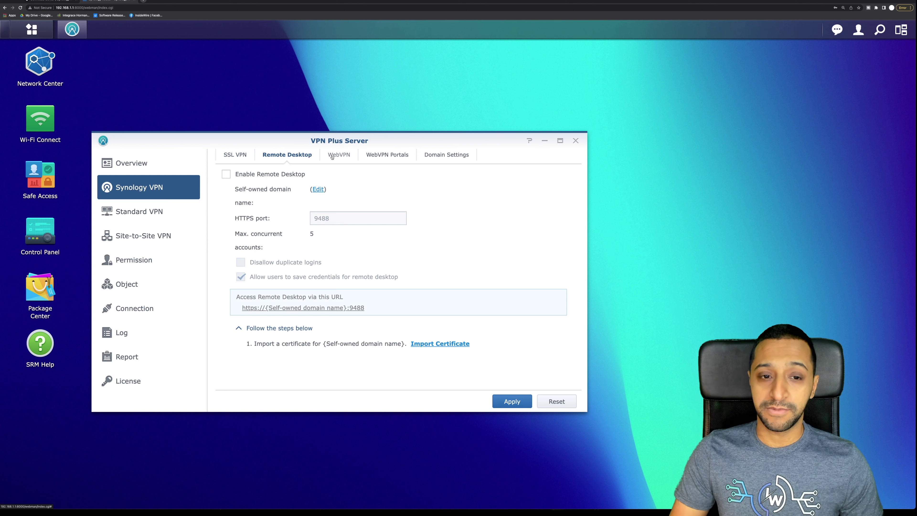
{"action": "left_click", "coordinate": [344, 153]}
{"action": "left_click", "coordinate": [383, 161]}
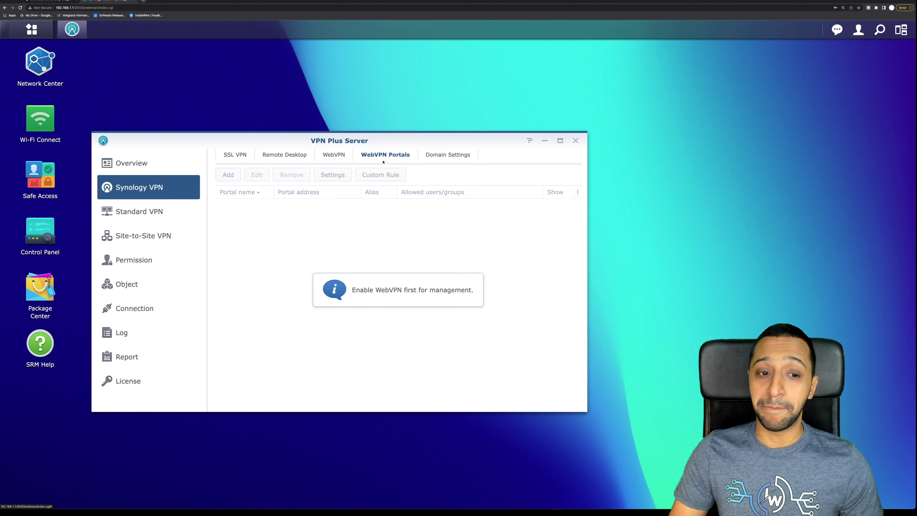
{"action": "left_click", "coordinate": [448, 155]}
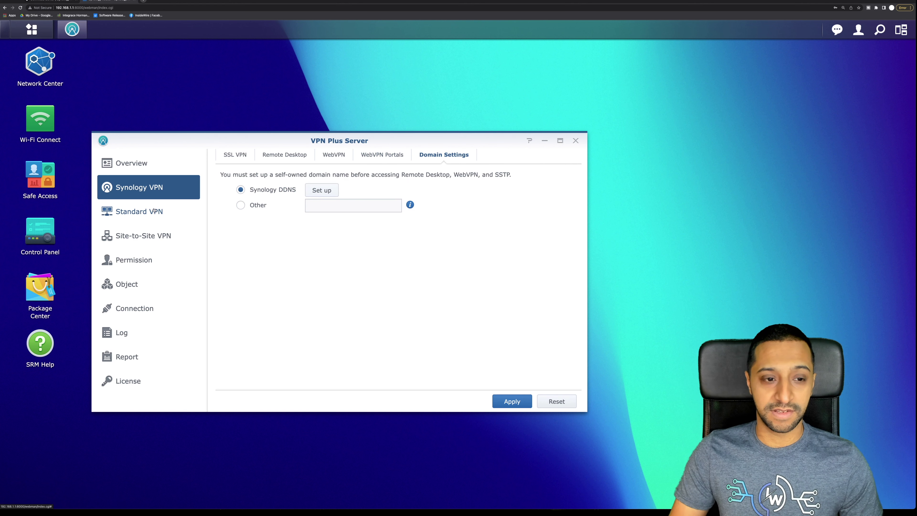
Review the Standard VPN, Site-to-Site VPN and Permission pages of VPN Plus Server.
{"action": "left_click", "coordinate": [167, 208]}
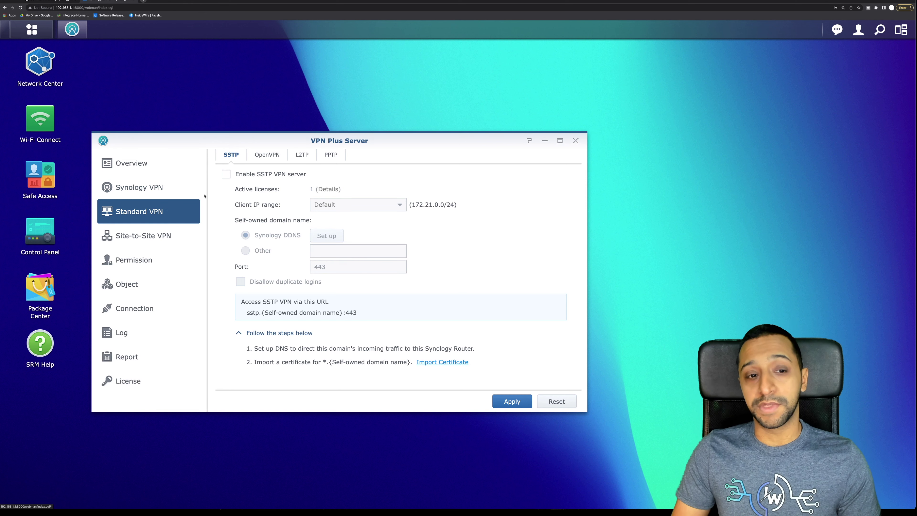
{"action": "left_click", "coordinate": [153, 236]}
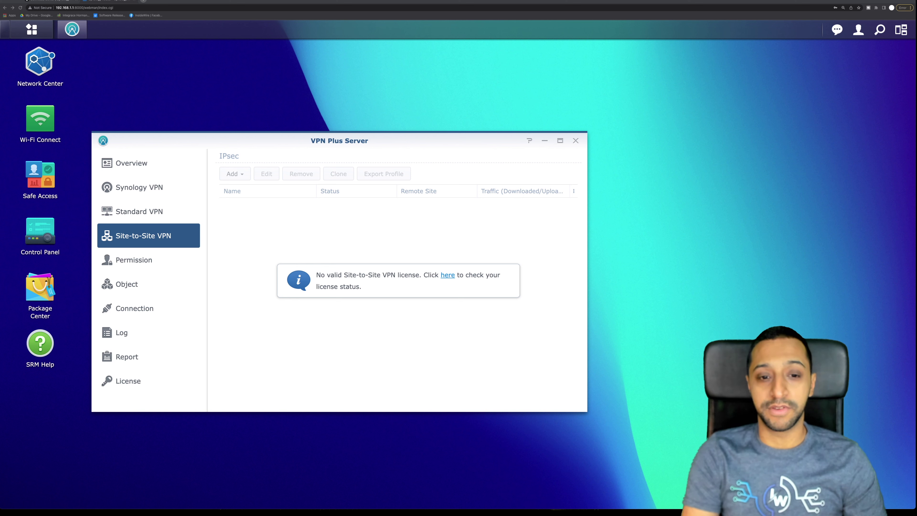
{"action": "left_click", "coordinate": [135, 261]}
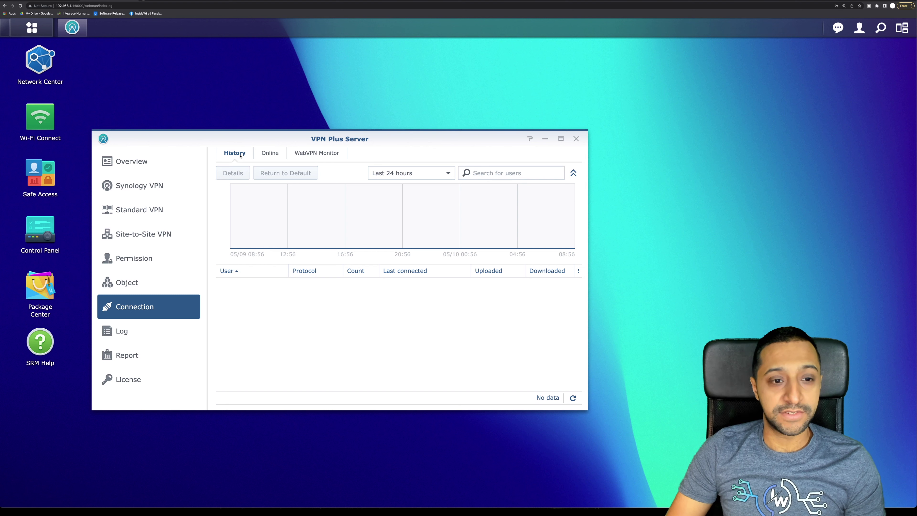
Review the online connections and WebVPN monitor, and check the VPN log and report pages.
{"action": "left_click", "coordinate": [272, 155]}
{"action": "left_click", "coordinate": [312, 156]}
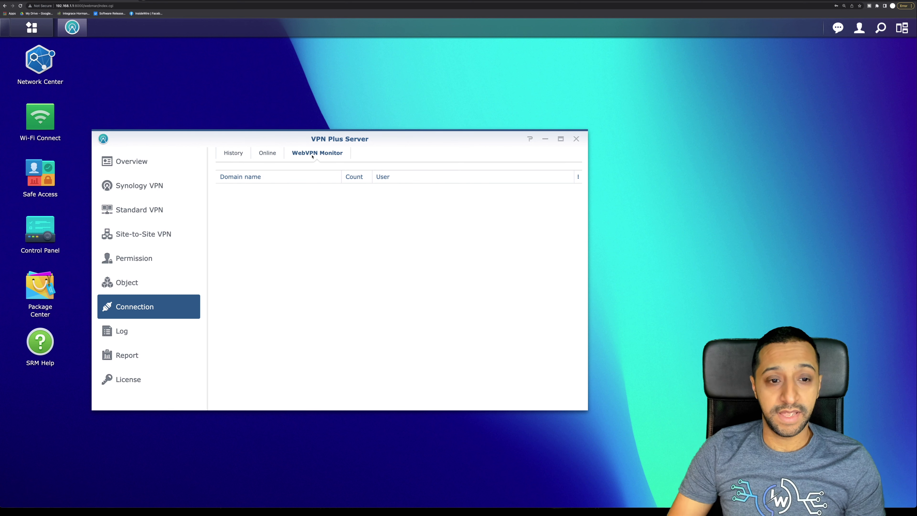
{"action": "left_click", "coordinate": [145, 321]}
{"action": "left_click", "coordinate": [137, 350]}
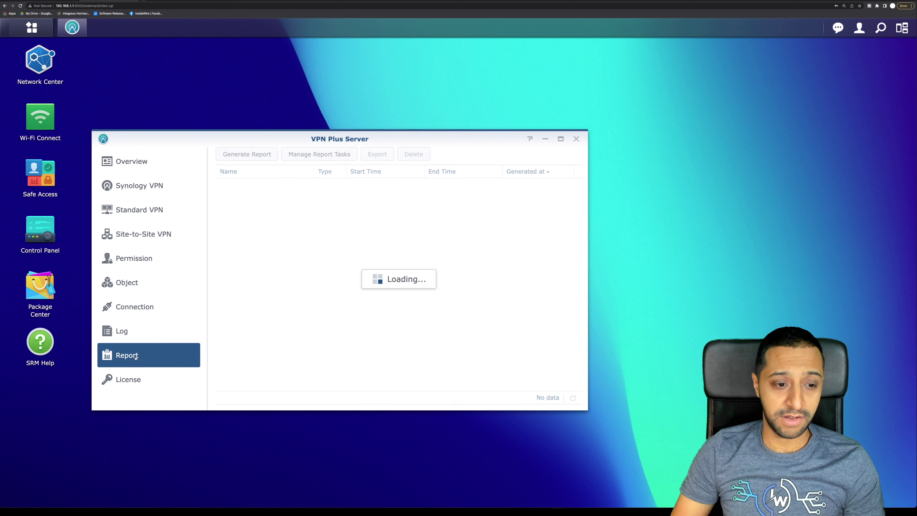
Try to activate a Client VPN Access license by authorizing the Synology Account.
{"action": "left_click", "coordinate": [134, 380]}
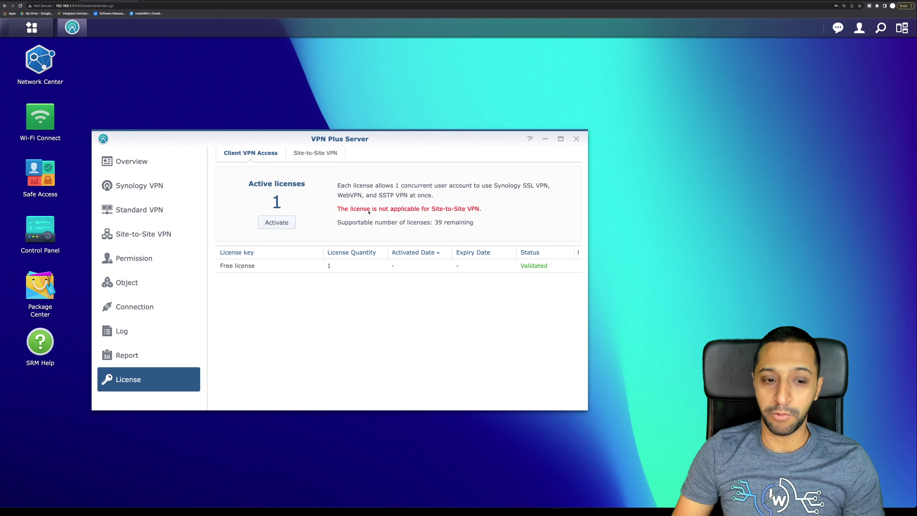
{"action": "left_click", "coordinate": [277, 222]}
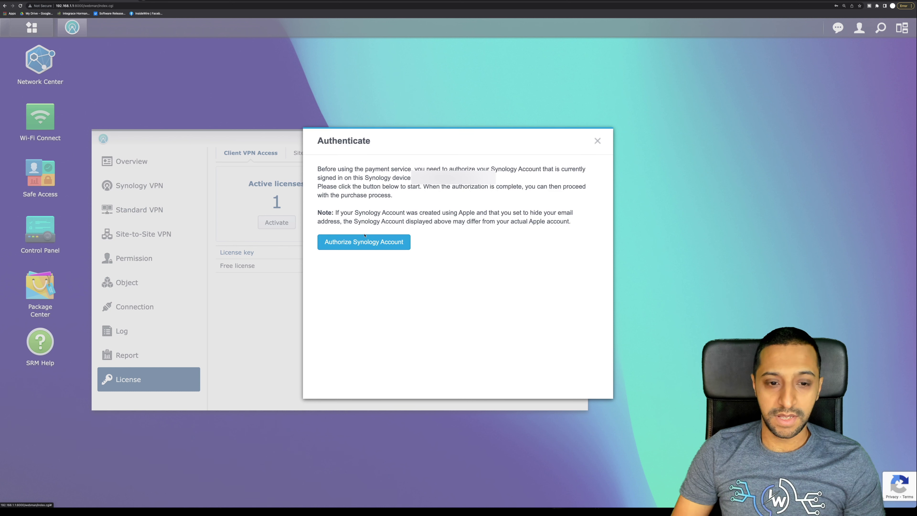
{"action": "left_click", "coordinate": [364, 247]}
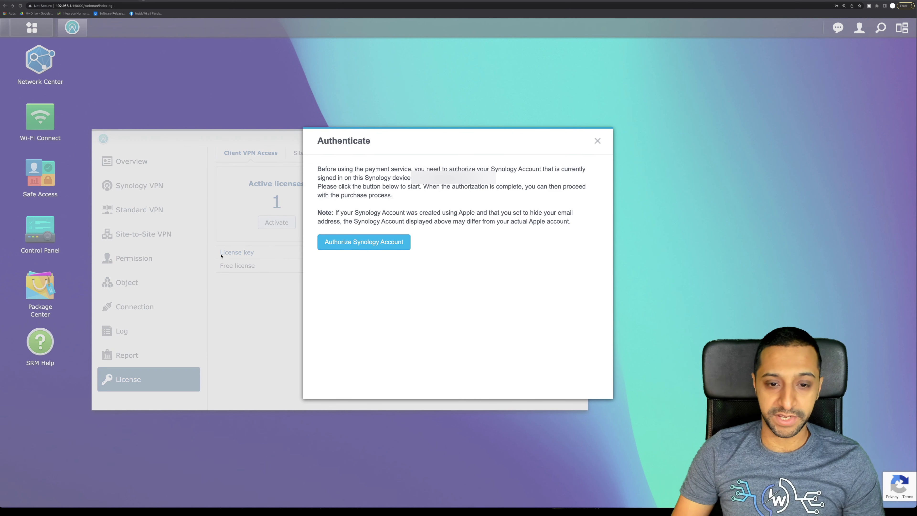
{"action": "left_click", "coordinate": [578, 385]}
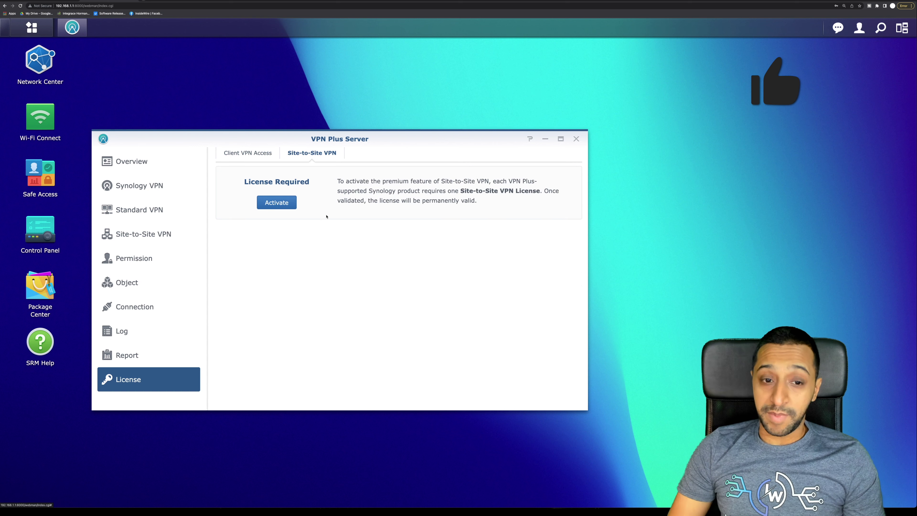
Activate the Site-to-Site VPN license by authorizing the Synology Account and agreeing to the terms and End User License Agreement.
{"action": "left_click", "coordinate": [282, 206]}
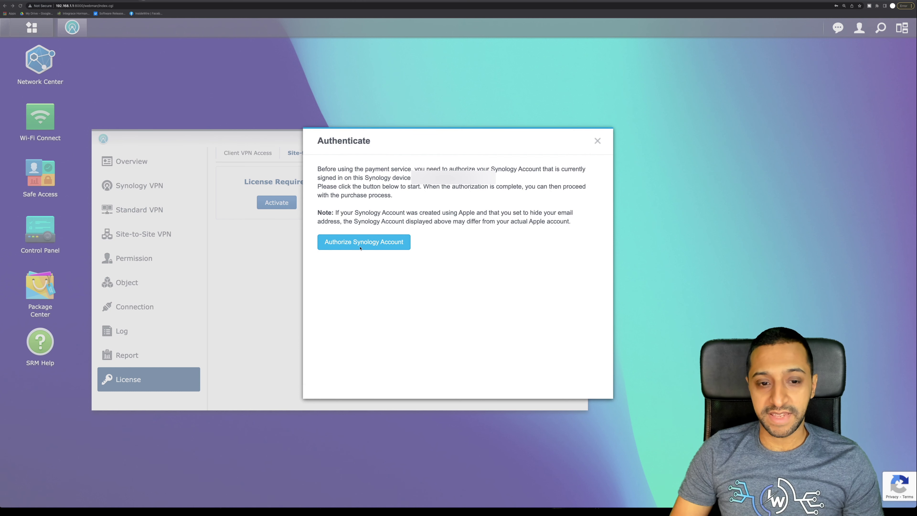
{"action": "left_click", "coordinate": [361, 248]}
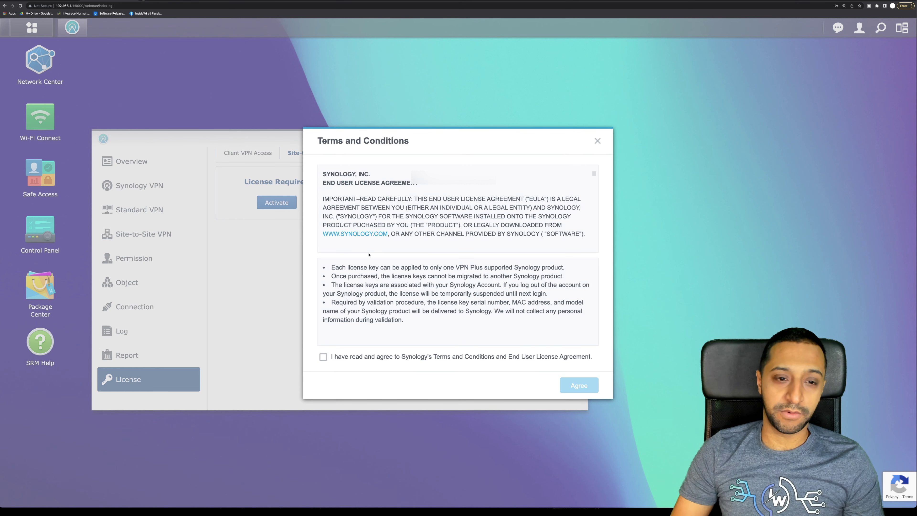
{"action": "left_click", "coordinate": [385, 357]}
{"action": "left_click", "coordinate": [578, 385]}
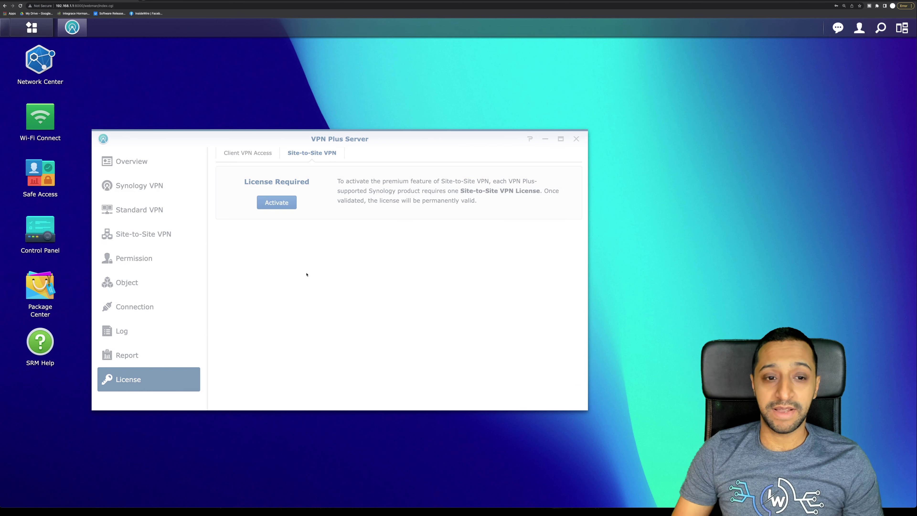
Review the General and Encryption settings of a manually added IPsec site-to-site VPN profile, and close it without saving.
{"action": "left_click", "coordinate": [140, 234]}
{"action": "left_click", "coordinate": [232, 176]}
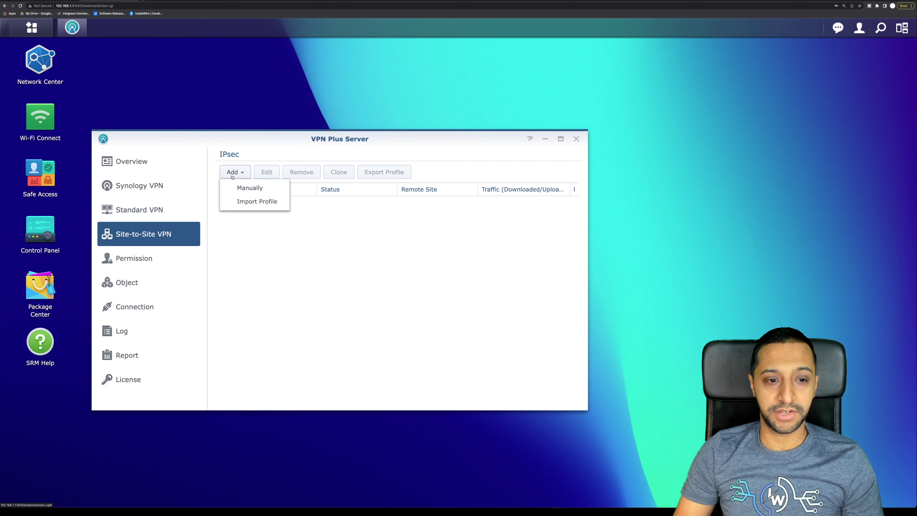
{"action": "left_click", "coordinate": [241, 186]}
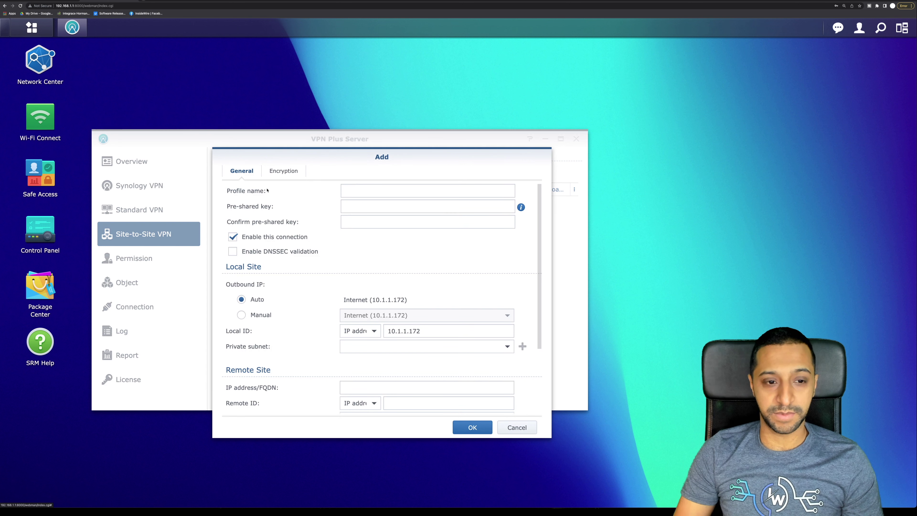
{"action": "scroll", "coordinate": [336, 202], "scroll_direction": "down", "scroll_amount": 2}
{"action": "scroll", "coordinate": [347, 213], "scroll_direction": "up", "scroll_amount": 2}
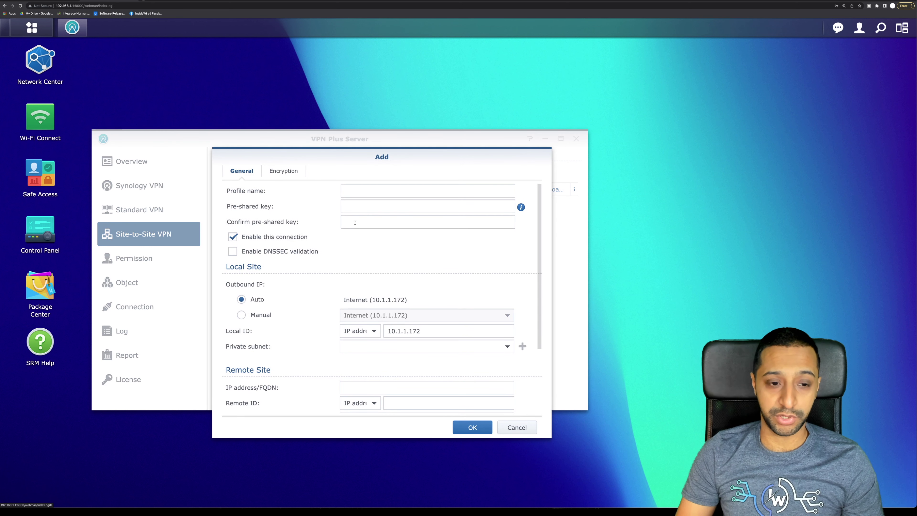
{"action": "scroll", "coordinate": [343, 263], "scroll_direction": "down", "scroll_amount": 2}
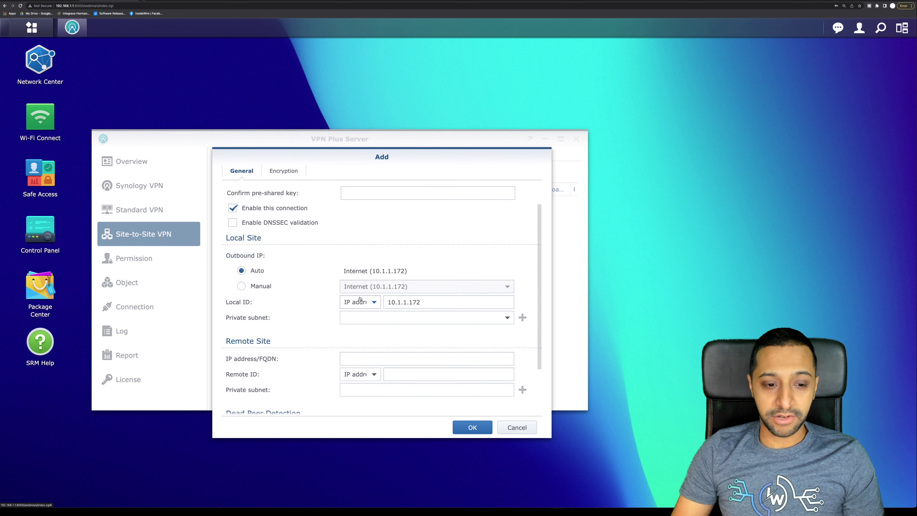
{"action": "scroll", "coordinate": [360, 298], "scroll_direction": "down", "scroll_amount": 3}
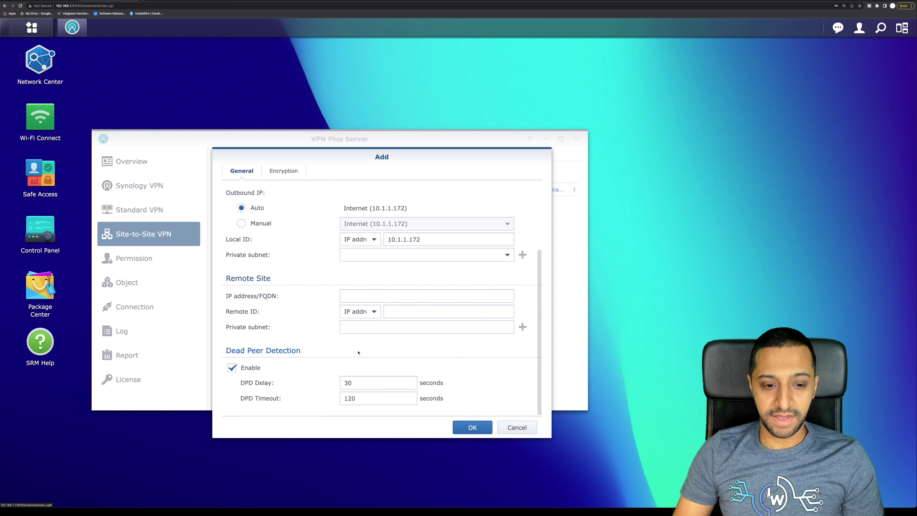
{"action": "scroll", "coordinate": [330, 346], "scroll_direction": "up", "scroll_amount": 4}
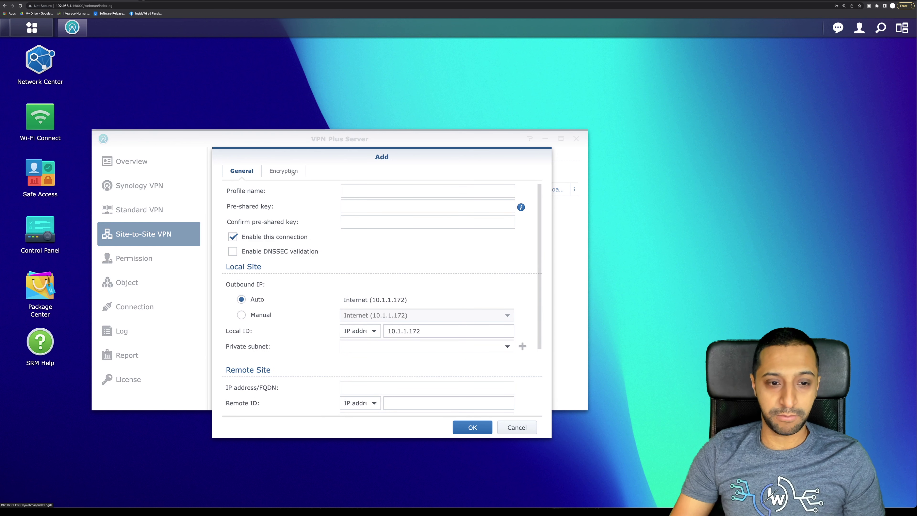
{"action": "left_click", "coordinate": [283, 171]}
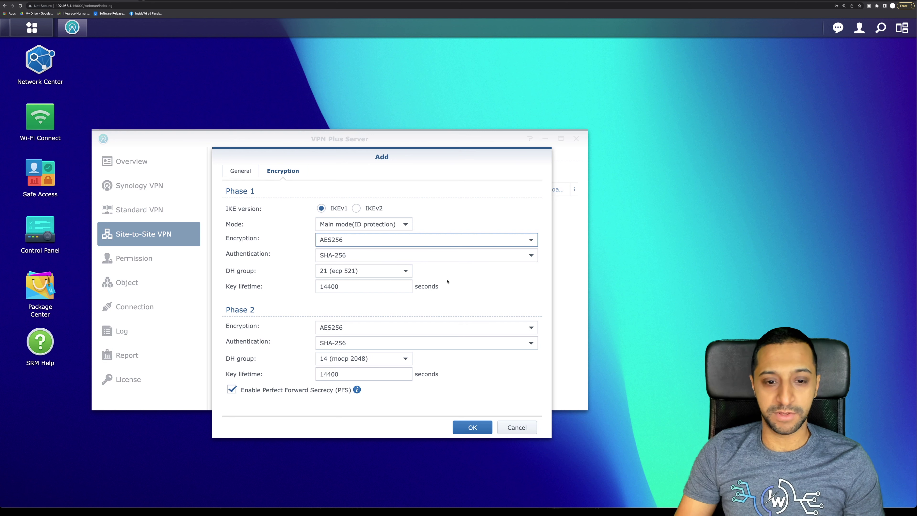
{"action": "key", "text": "Escape"}
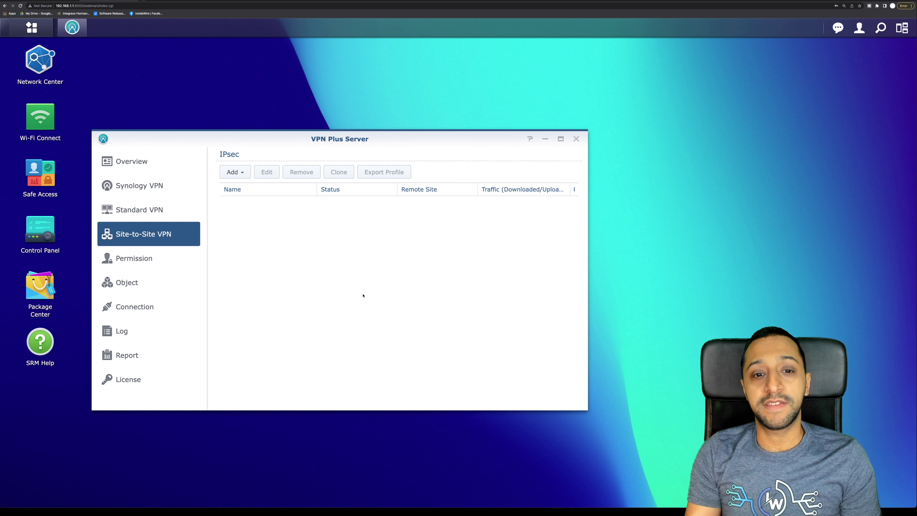